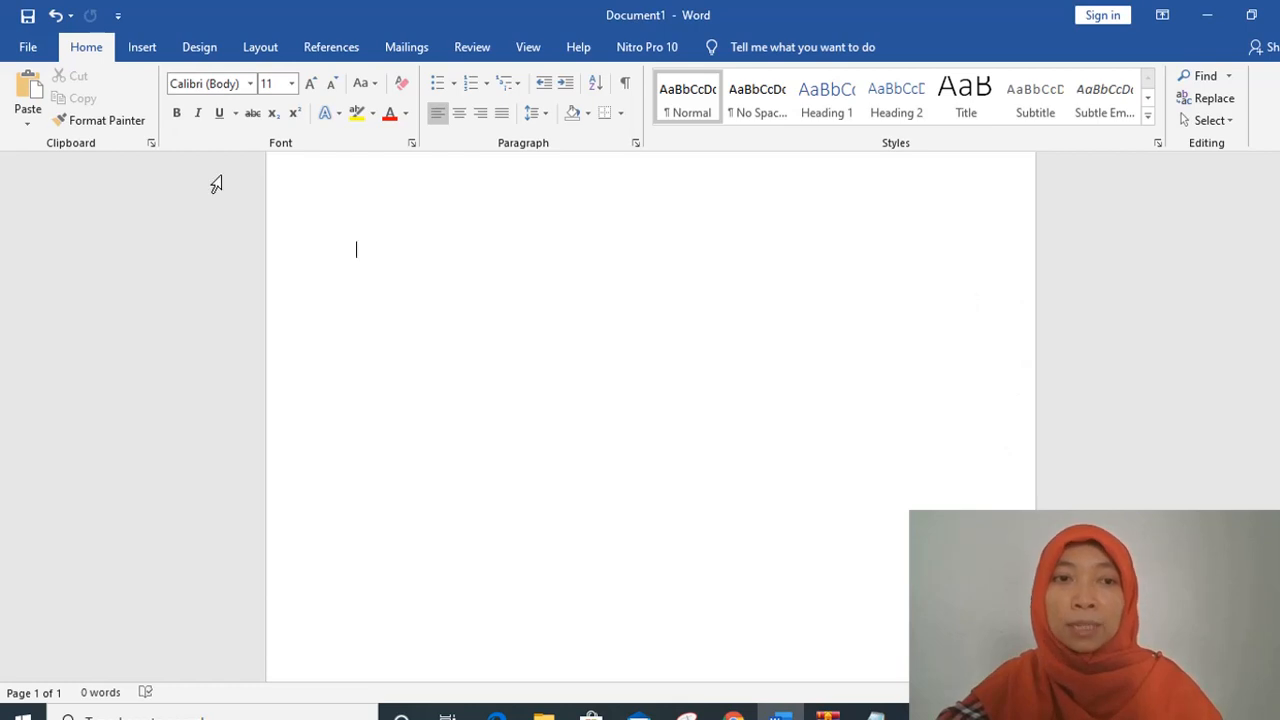
Enable the proofing option to check spelling as you type and apply the settings
{"action": "left_click", "coordinate": [27, 47]}
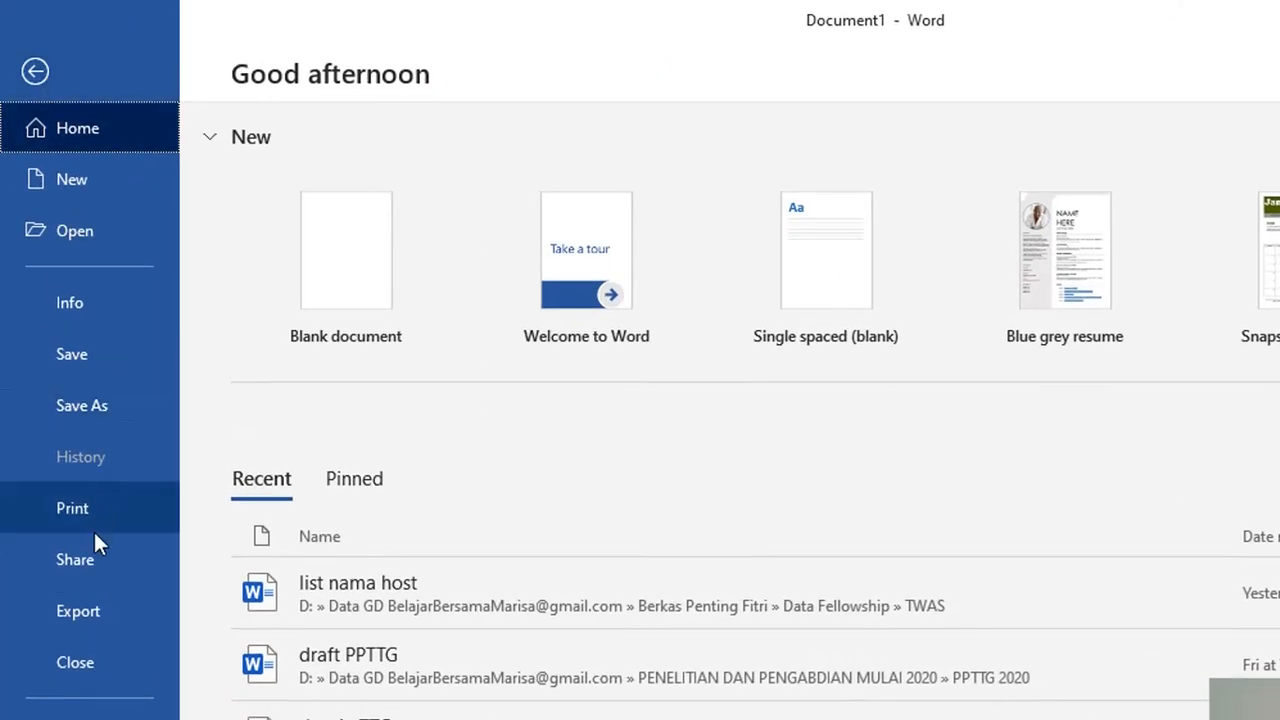
{"action": "left_click", "coordinate": [151, 634]}
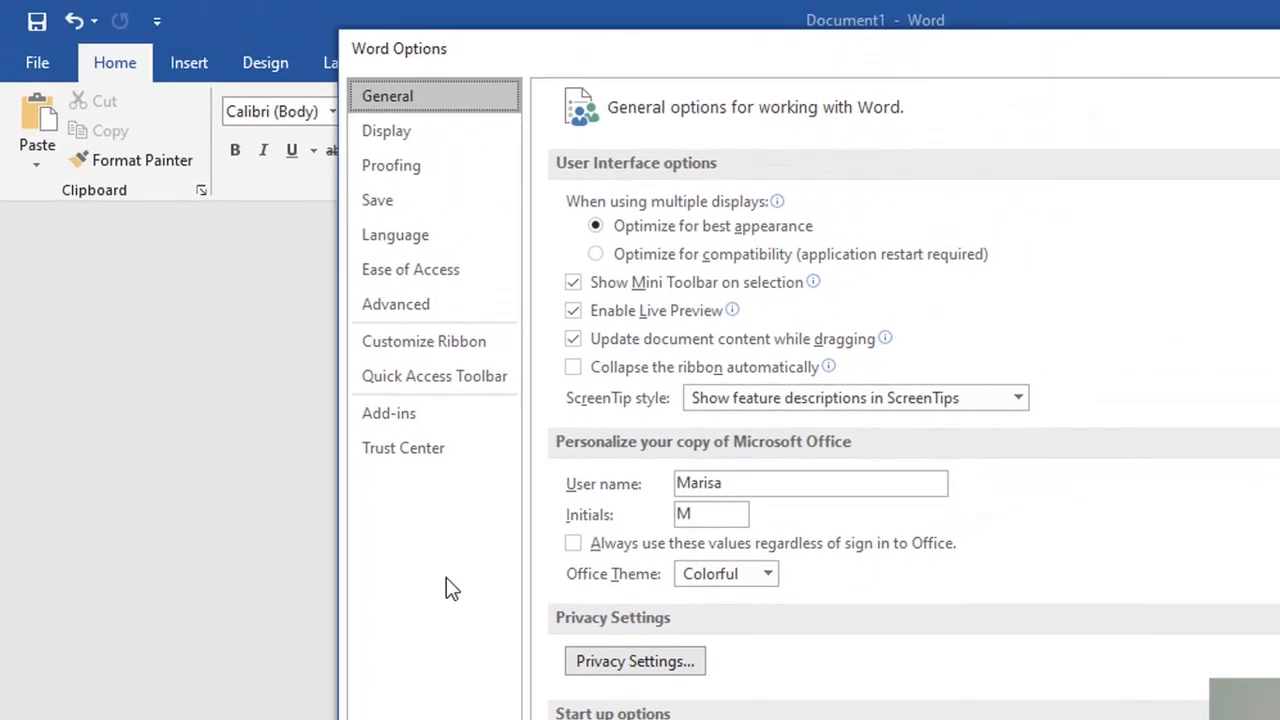
{"action": "left_click", "coordinate": [406, 166]}
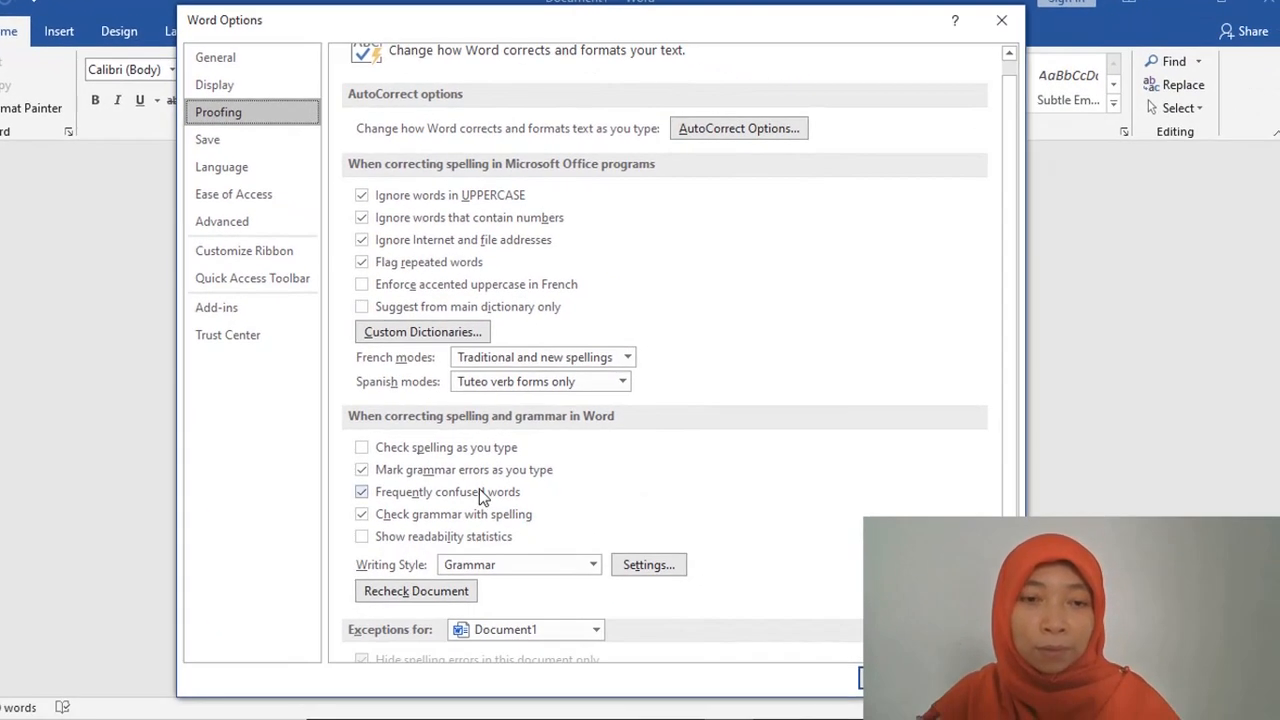
{"action": "left_click", "coordinate": [362, 450]}
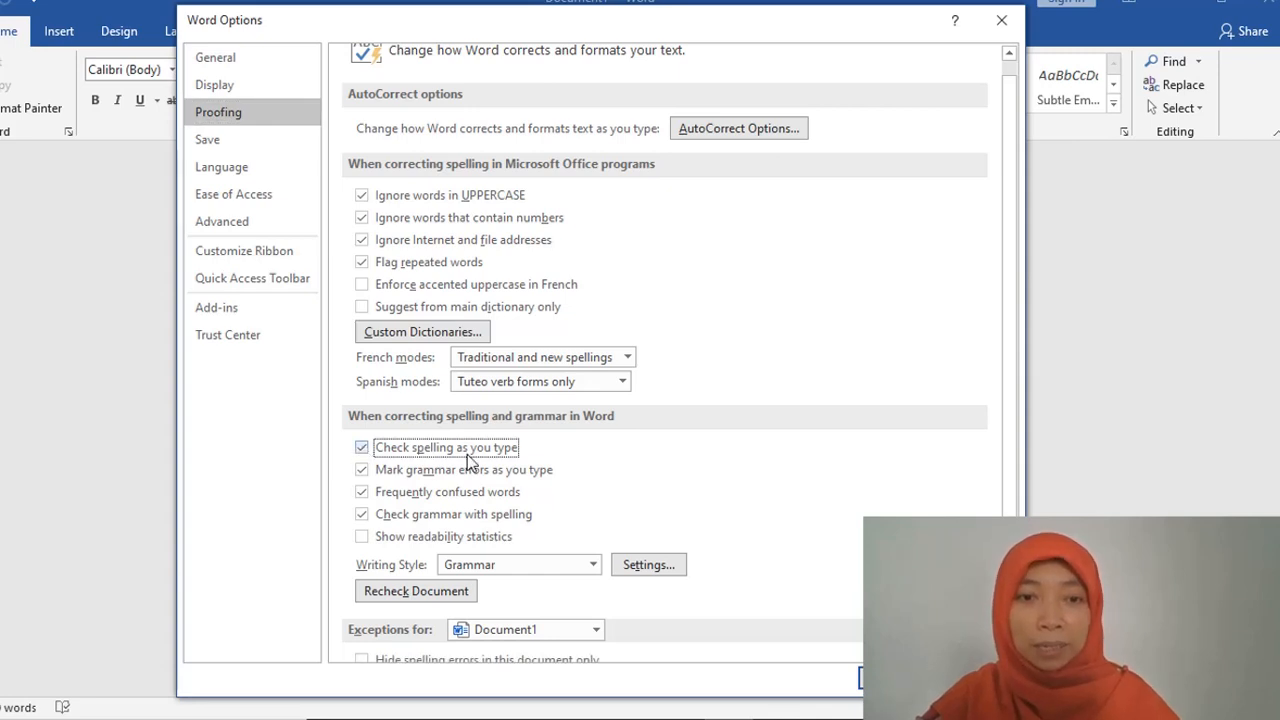
{"action": "left_click", "coordinate": [896, 678]}
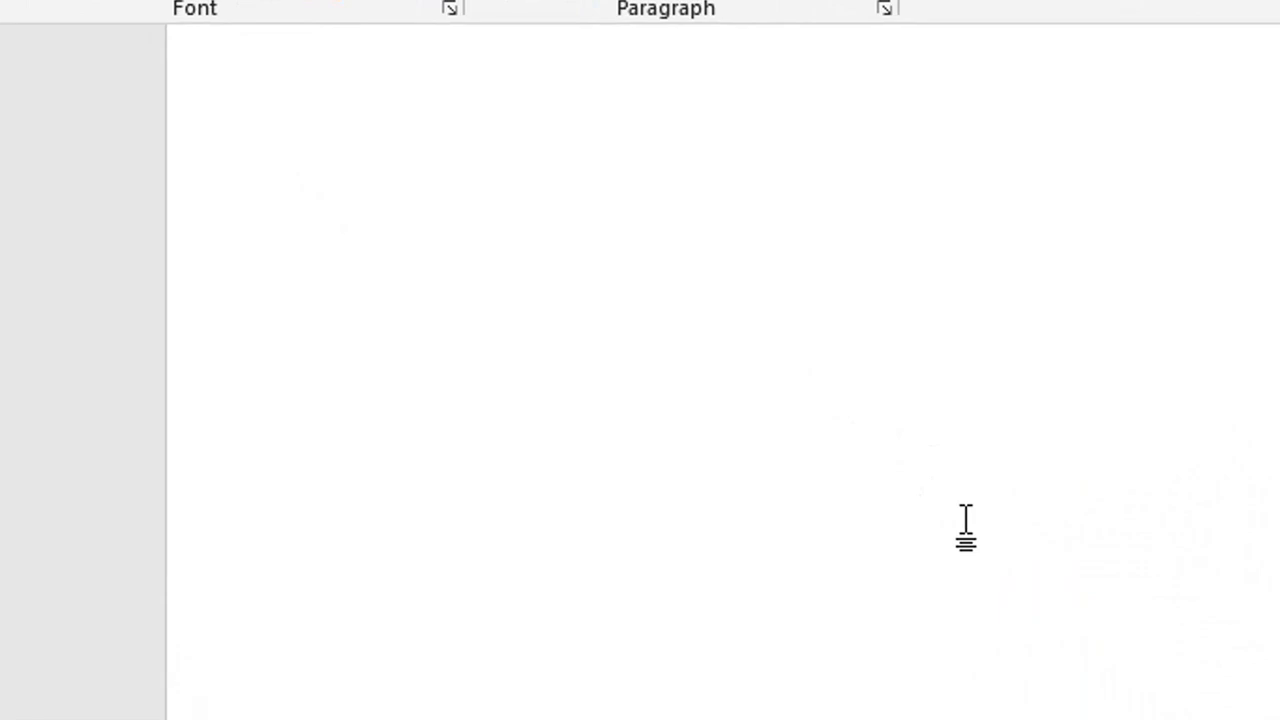
Write "my nme" on the first line, then replace the misspelled word with the suggested correction "name"
{"action": "type", "text": "my name"}
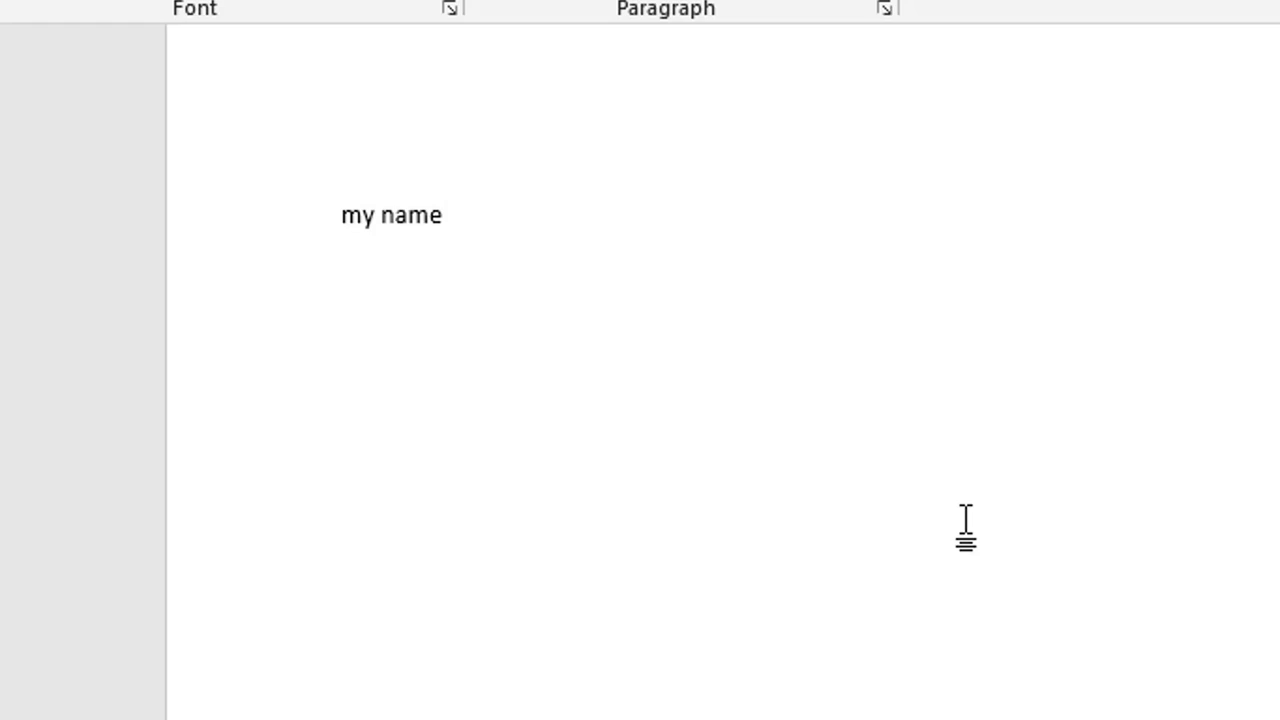
{"action": "key", "text": "BackSpace"}
{"action": "key", "text": "BackSpace"}
{"action": "key", "text": "BackSpace"}
{"action": "key", "text": "BackSpace"}
{"action": "type", "text": "me"}
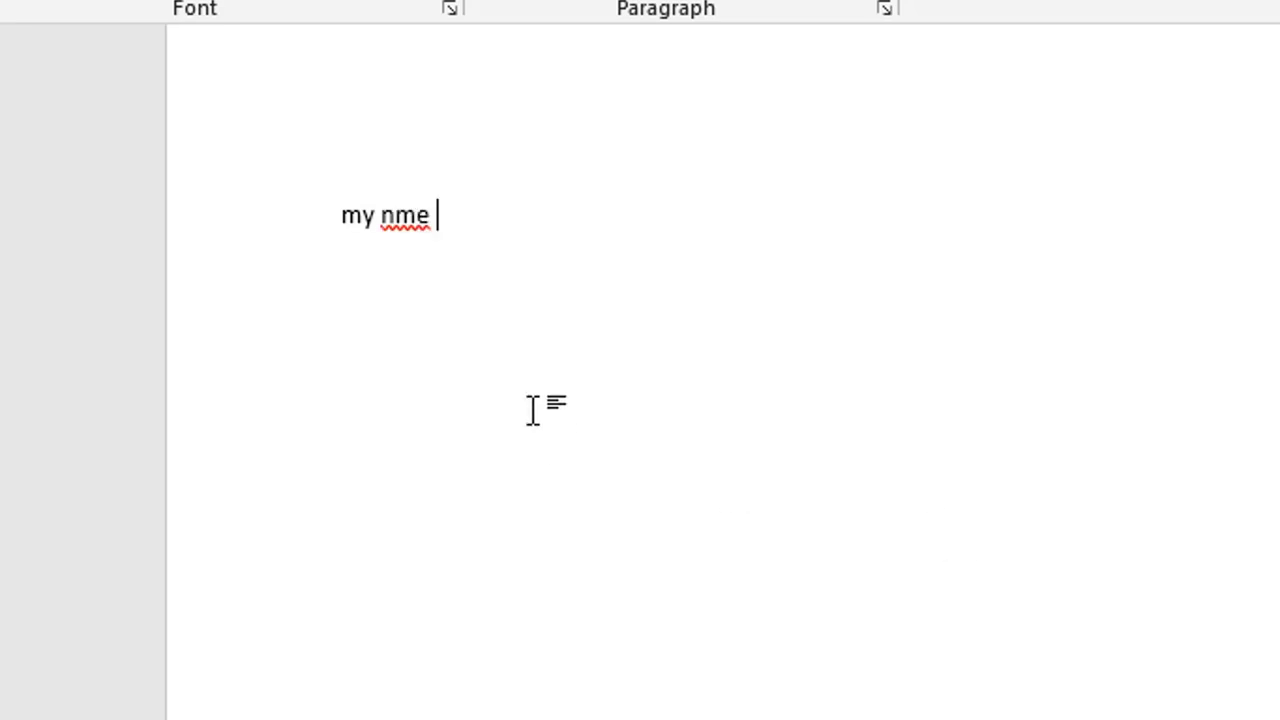
{"action": "right_click", "coordinate": [413, 230]}
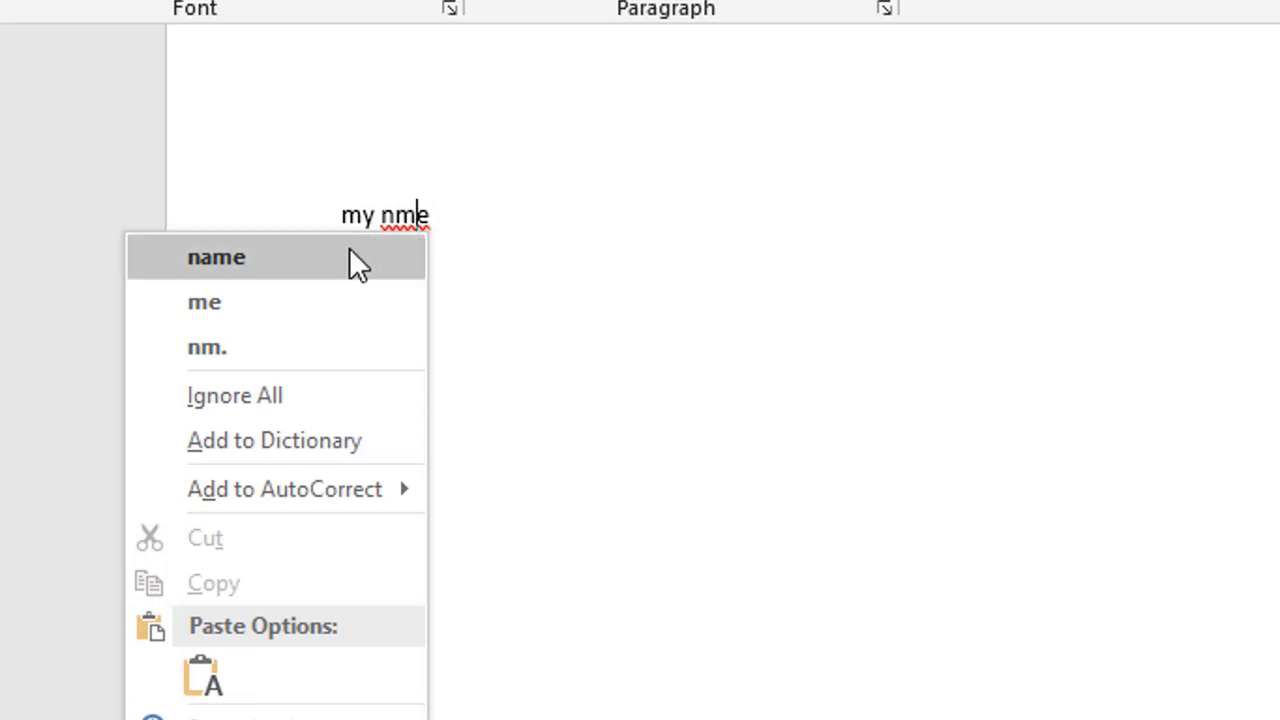
{"action": "left_click", "coordinate": [268, 273]}
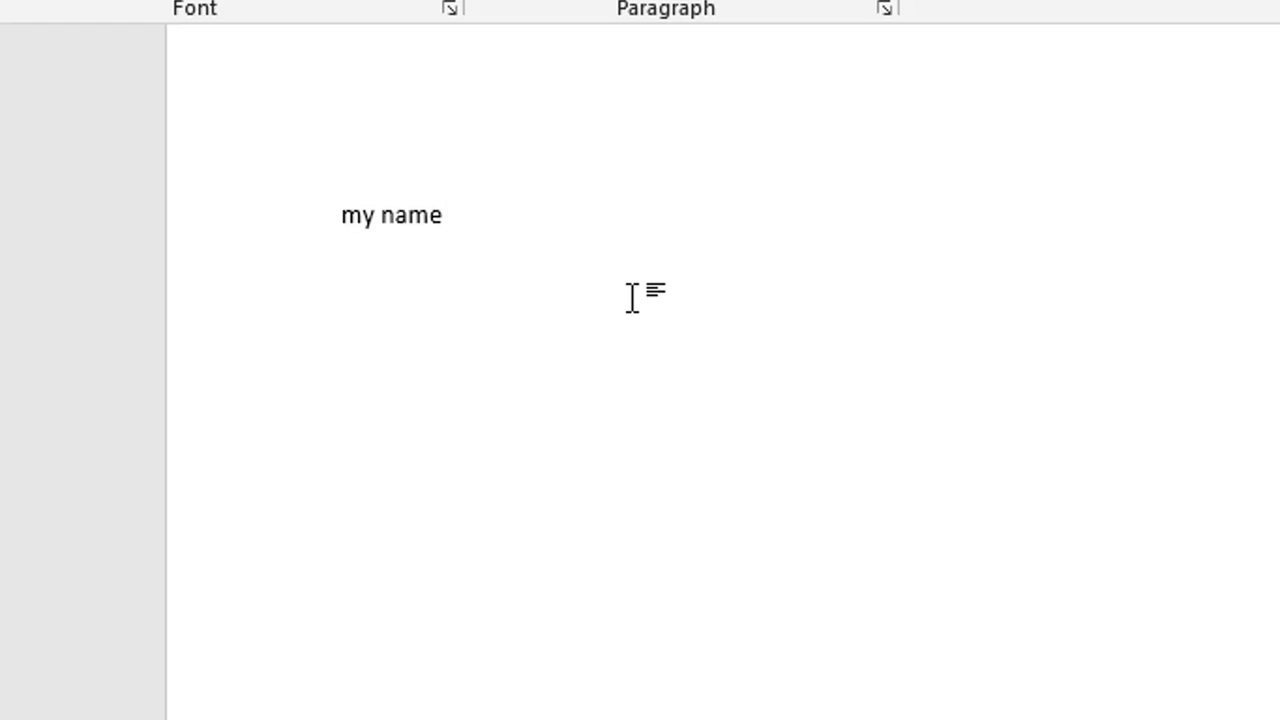
Add a second line reading "saya sudah makan" below the first
{"action": "key", "text": "Return"}
{"action": "type", "text": "saya "}
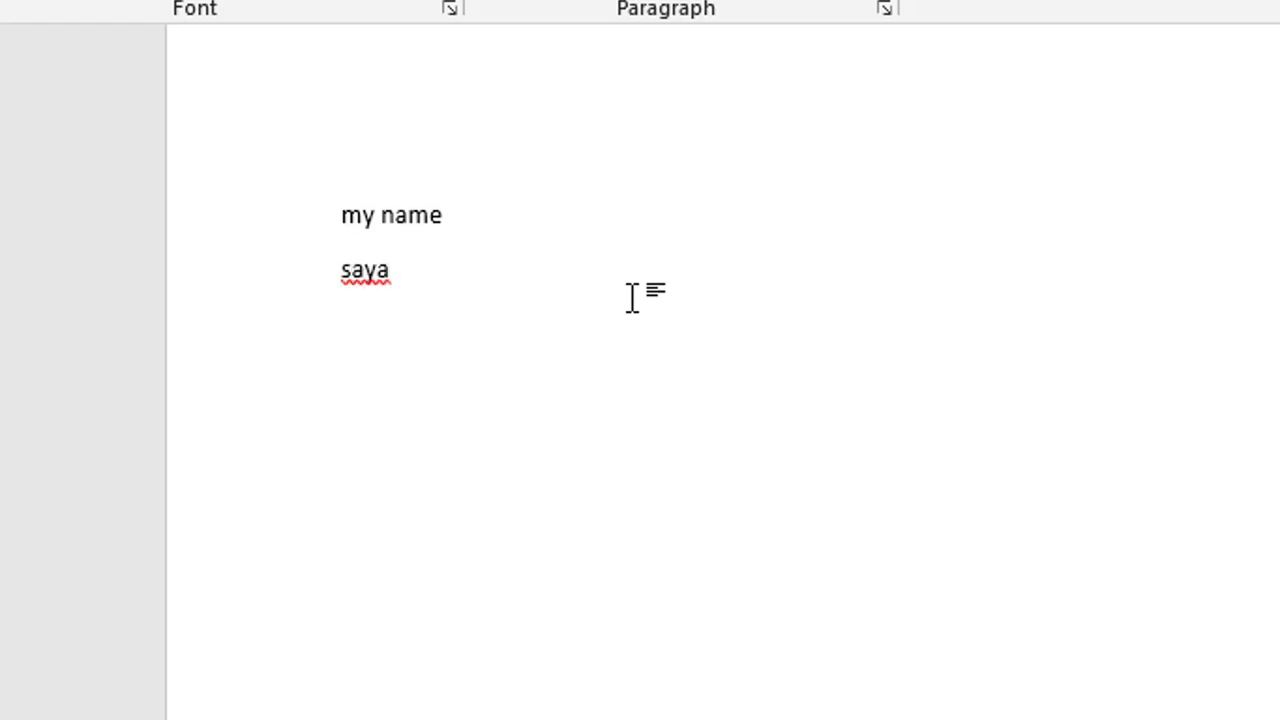
{"action": "type", "text": "sudha melakukan"}
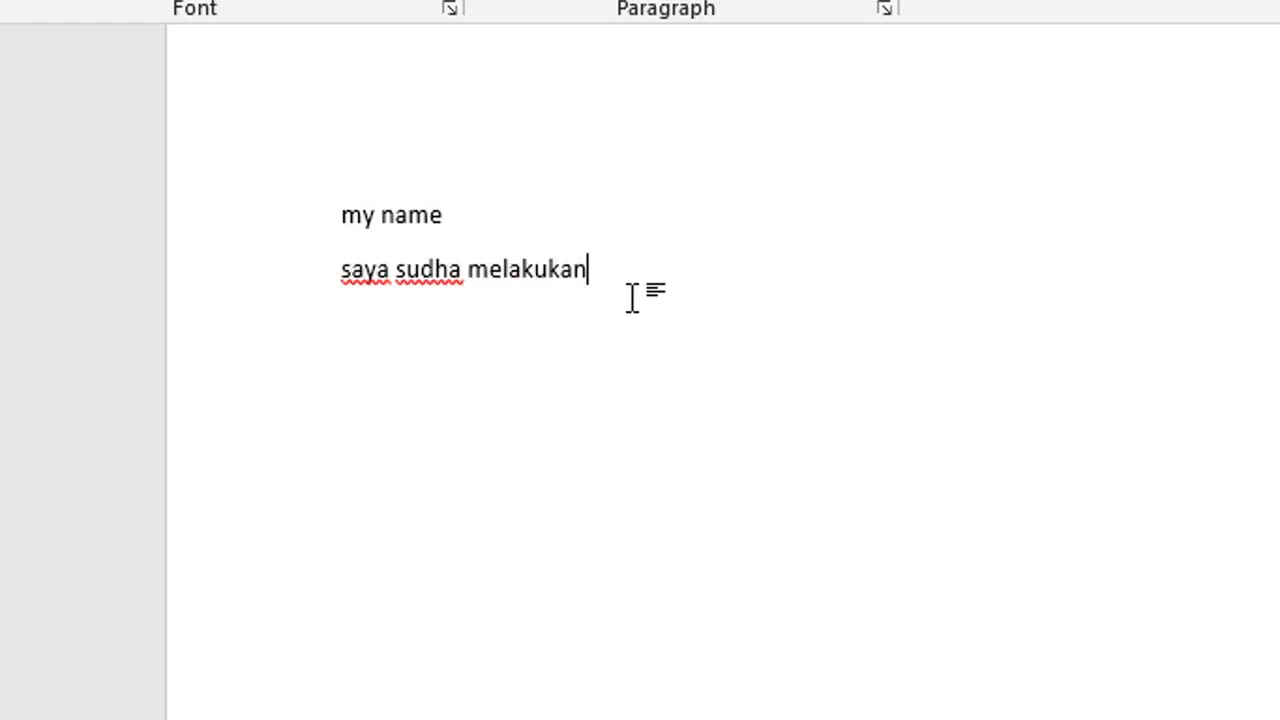
{"action": "key", "text": "BackSpace"}
{"action": "key", "text": "BackSpace"}
{"action": "key", "text": "BackSpace"}
{"action": "key", "text": "BackSpace"}
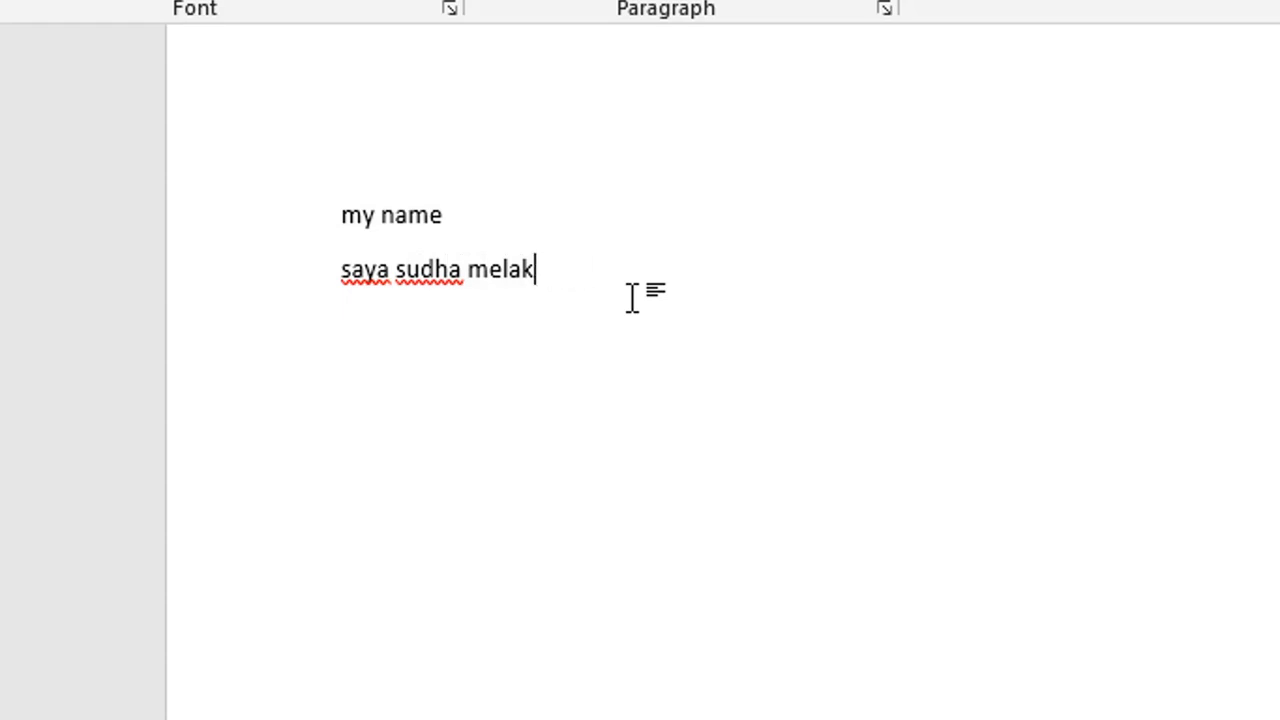
{"action": "key", "text": "BackSpace"}
{"action": "key", "text": "BackSpace"}
{"action": "key", "text": "BackSpace"}
{"action": "key", "text": "BackSpace"}
{"action": "key", "text": "BackSpace"}
{"action": "key", "text": "BackSpace"}
{"action": "key", "text": "BackSpace"}
{"action": "key", "text": "BackSpace"}
{"action": "key", "text": "BackSpace"}
{"action": "type", "text": "dah"}
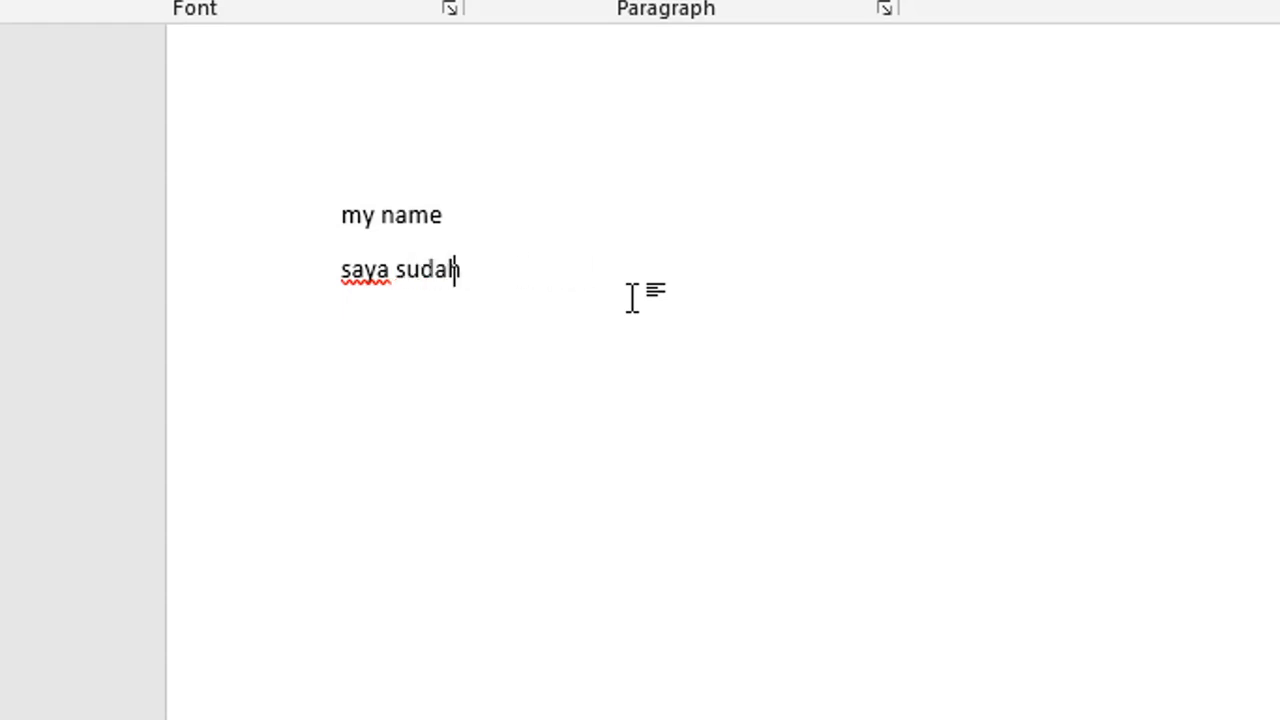
{"action": "type", "text": " makan"}
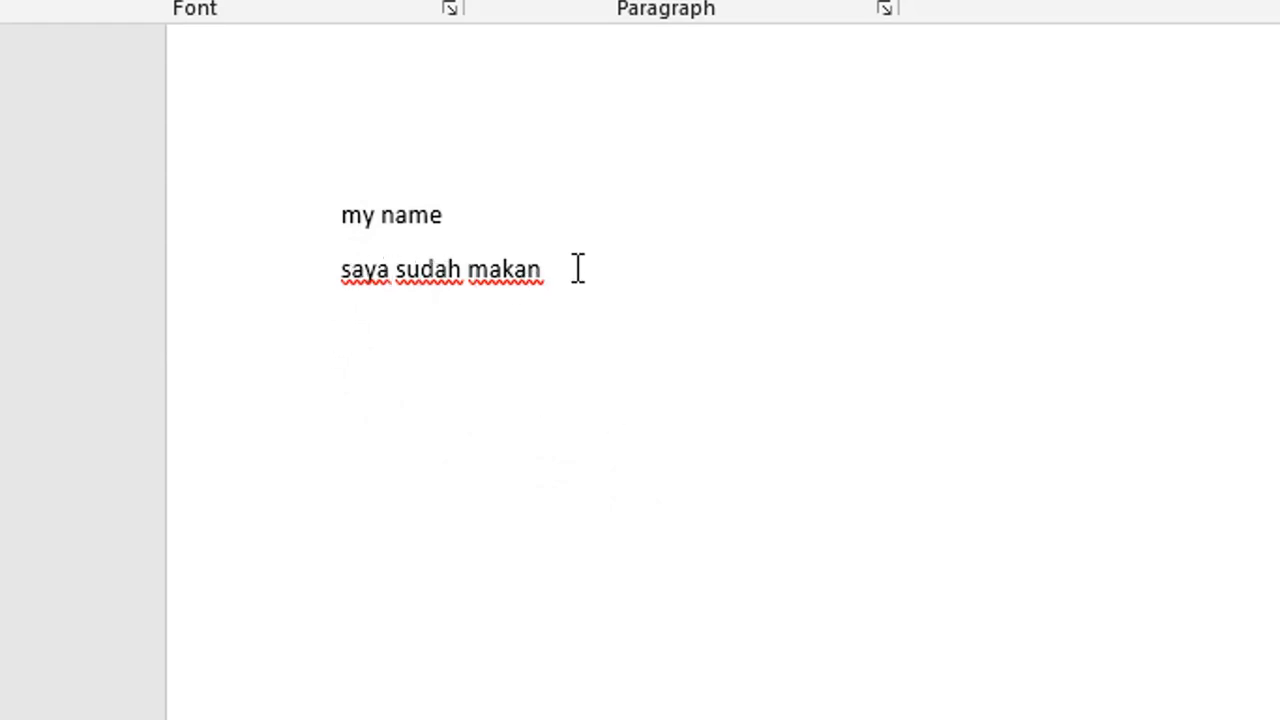
View the spelling suggestions for "saya" and dismiss them without changing the word
{"action": "right_click", "coordinate": [365, 266]}
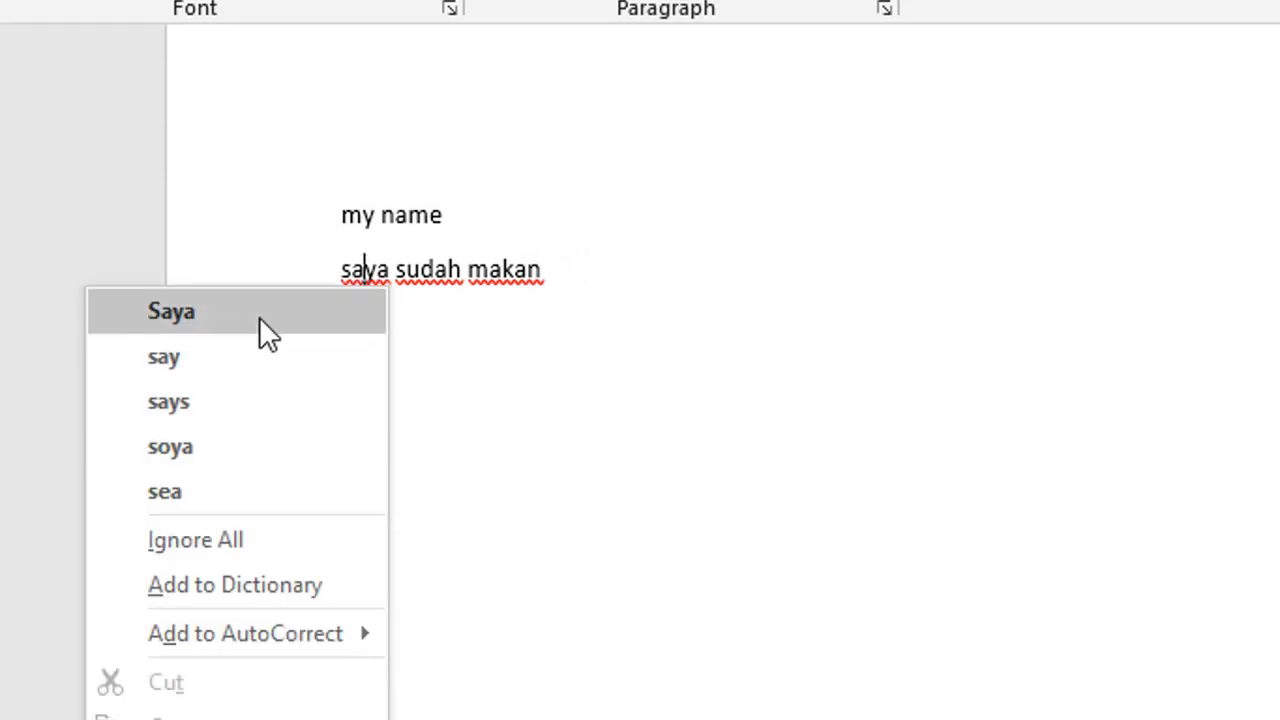
{"action": "right_click", "coordinate": [810, 414]}
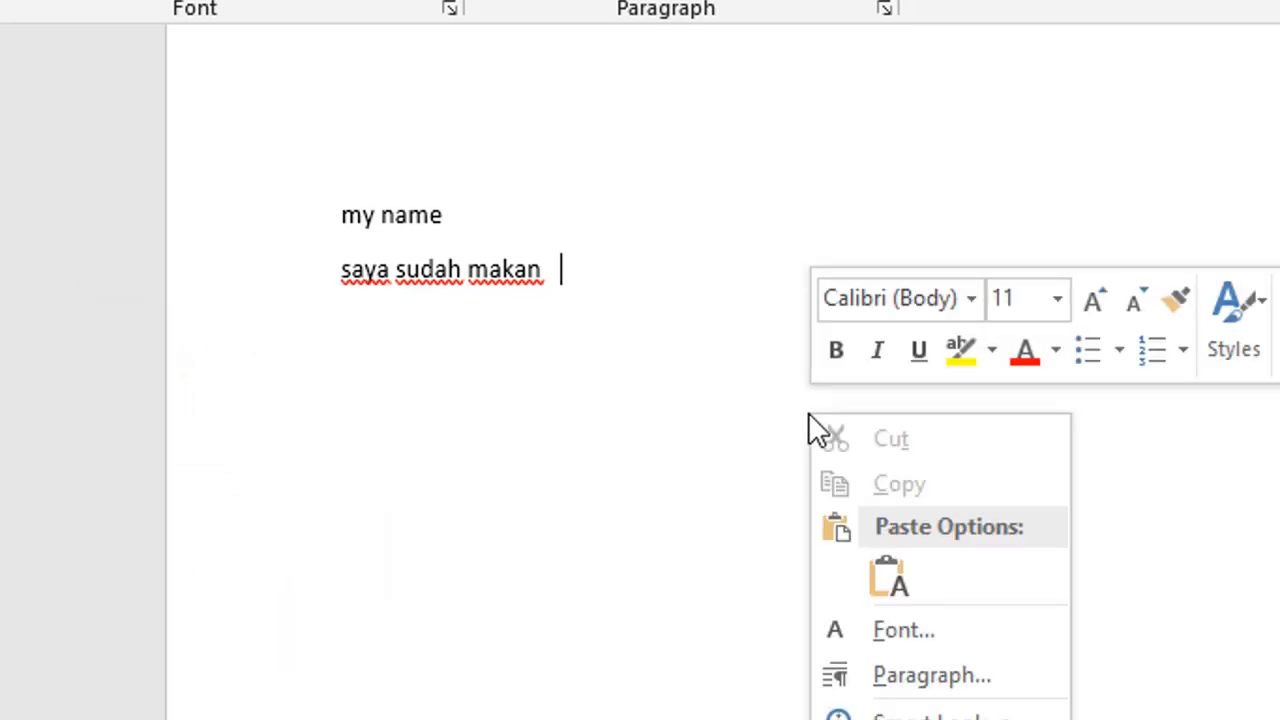
{"action": "left_click", "coordinate": [574, 377]}
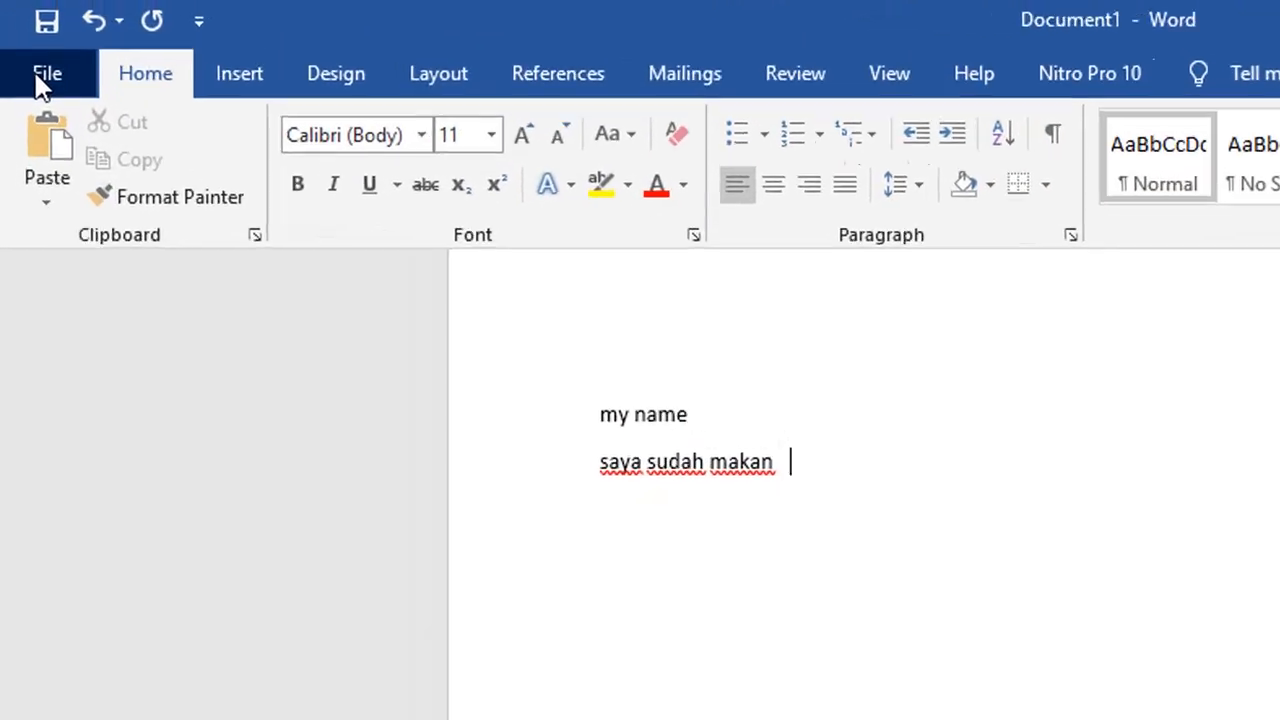
Open the custom dictionaries list from the proofing options and select CUSTOM.DIC (Default)
{"action": "left_click", "coordinate": [28, 24]}
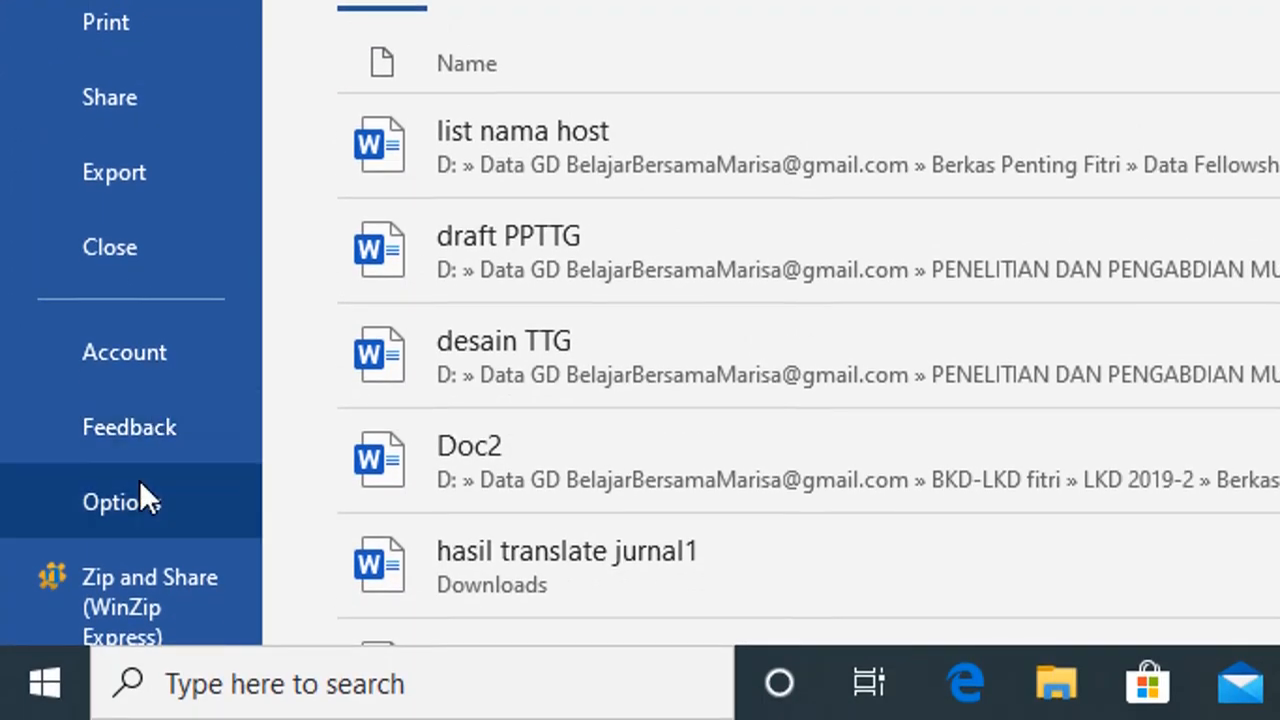
{"action": "left_click", "coordinate": [137, 530]}
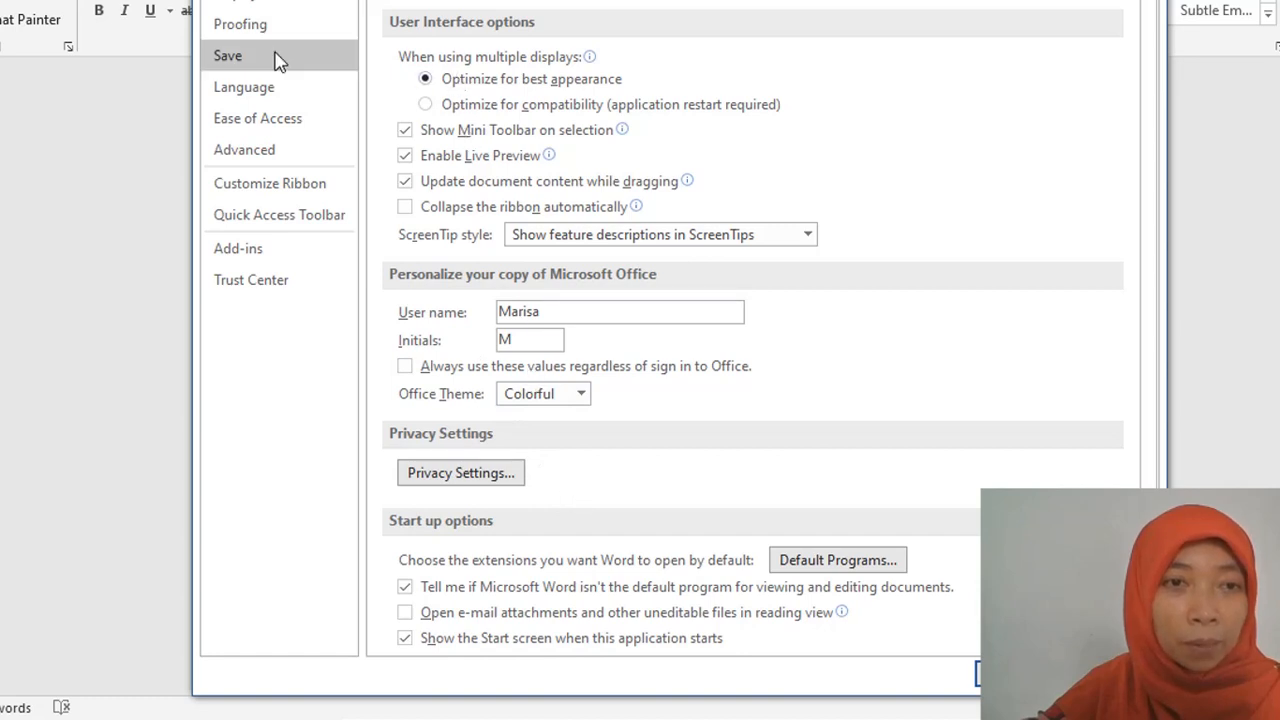
{"action": "left_click", "coordinate": [257, 28]}
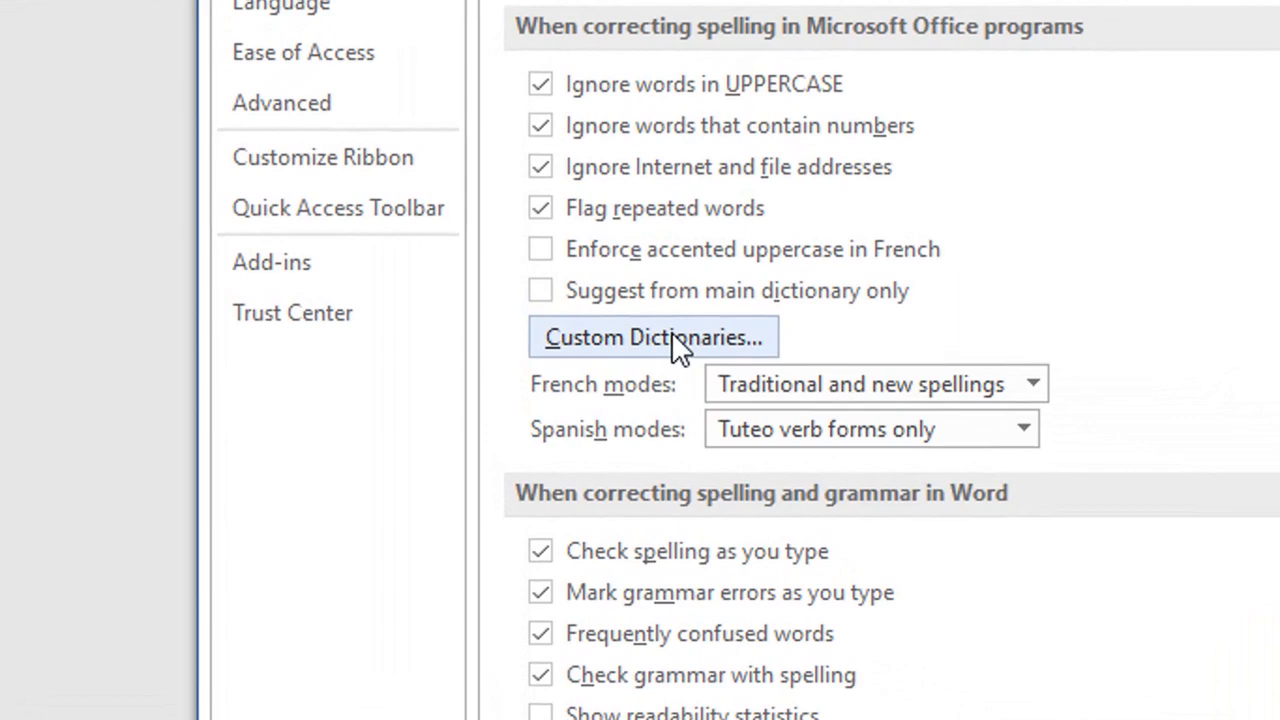
{"action": "left_click", "coordinate": [671, 335]}
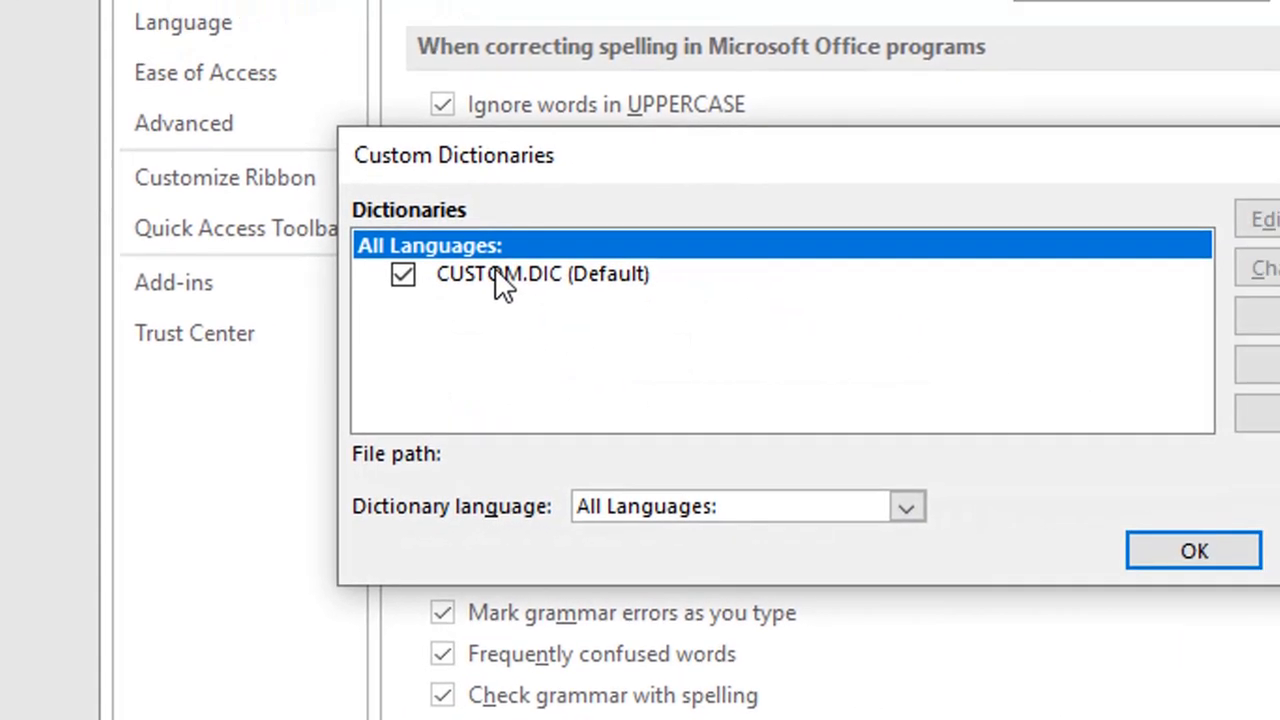
{"action": "left_click", "coordinate": [503, 278]}
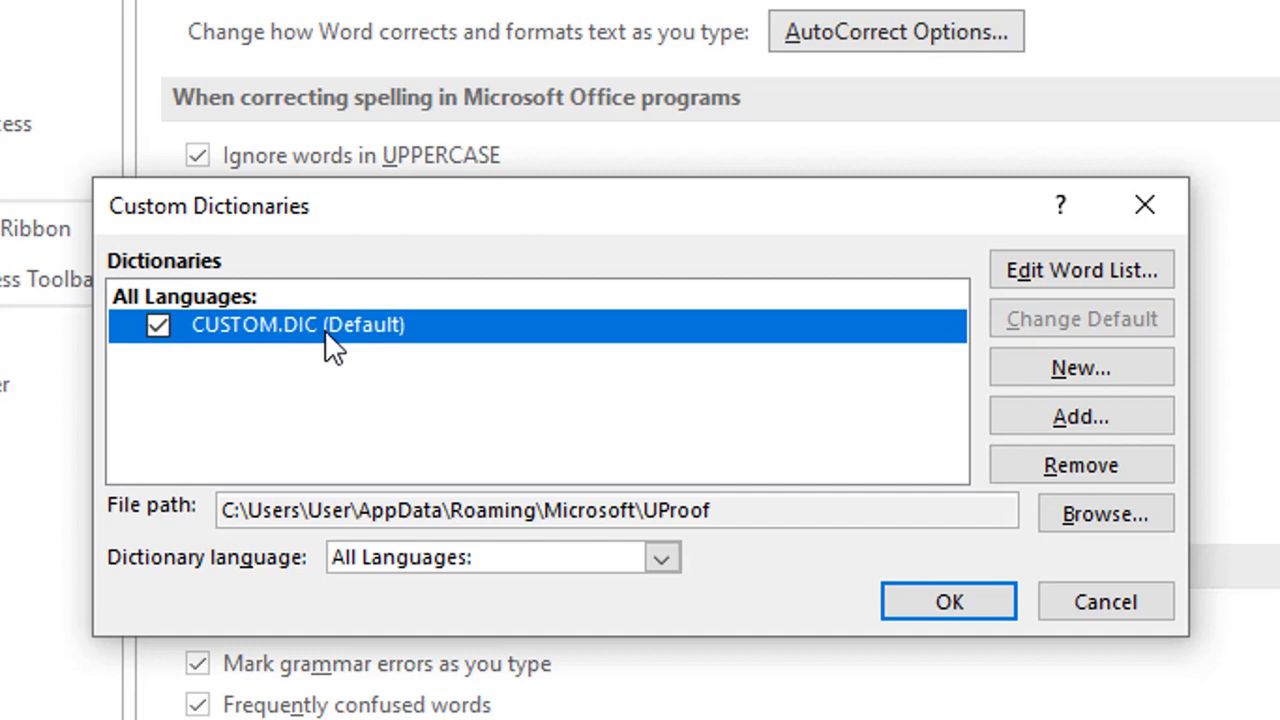
Copy the full file path of the CUSTOM.DIC dictionary
{"action": "left_click", "coordinate": [563, 512]}
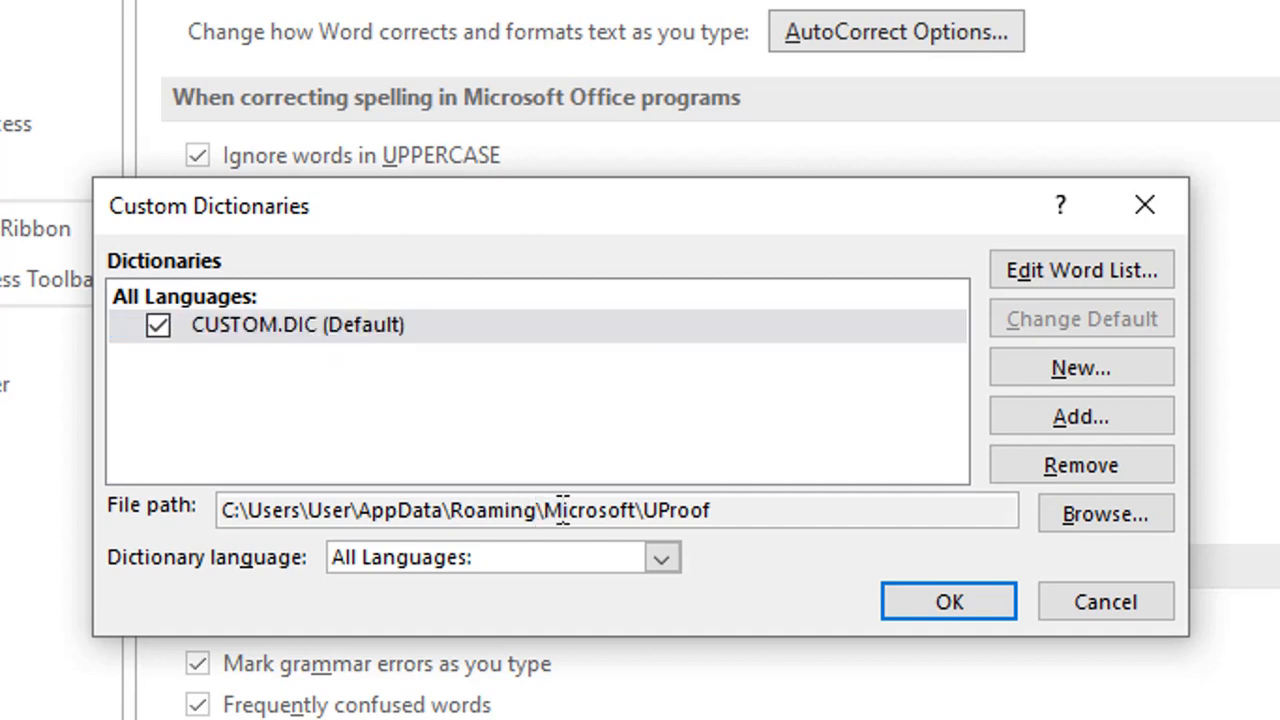
{"action": "left_click", "coordinate": [722, 513]}
{"action": "left_click_drag", "start_coordinate": [756, 512], "coordinate": [177, 491]}
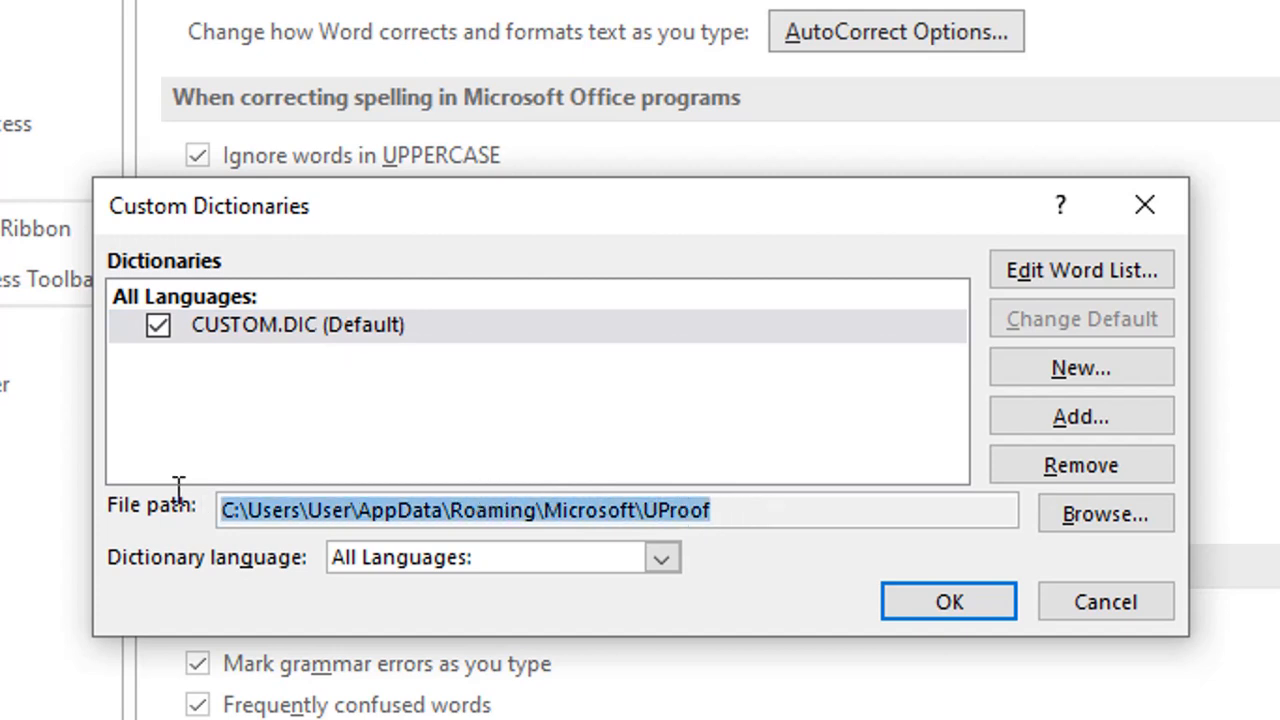
{"action": "right_click", "coordinate": [253, 505]}
{"action": "left_click", "coordinate": [340, 573]}
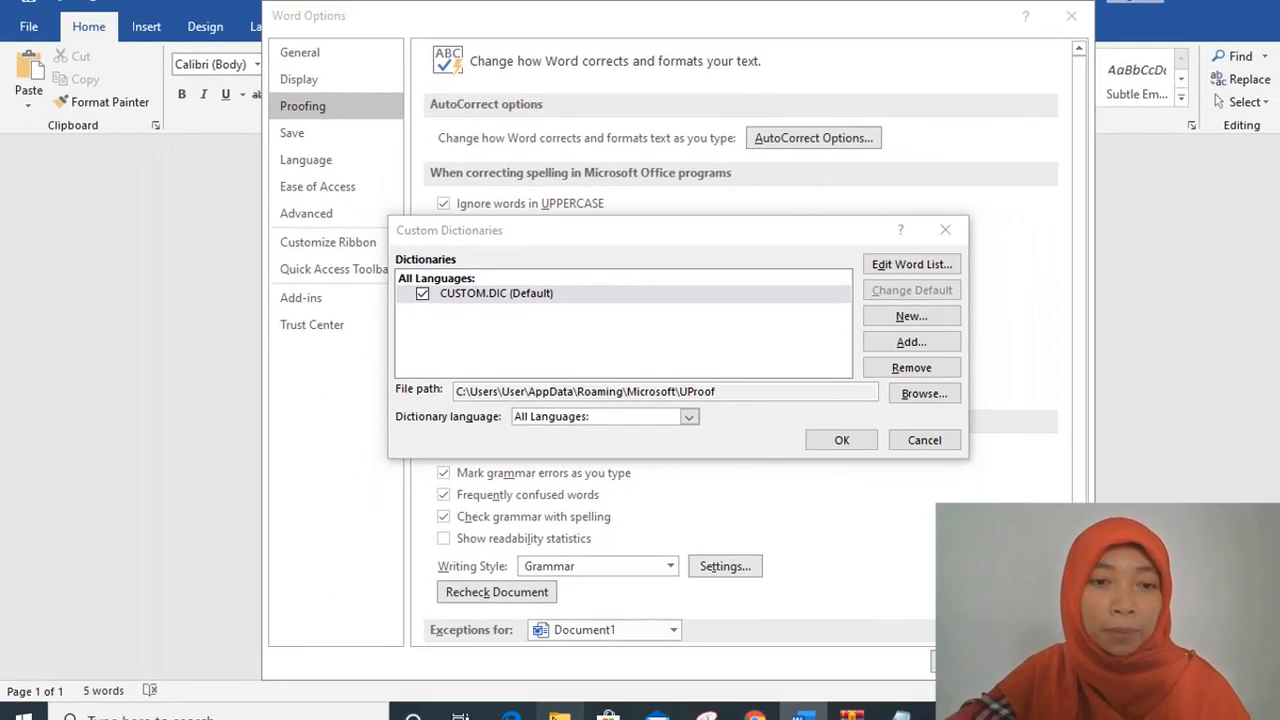
Switch to File Explorer and go to the copied path C:\Users\User\AppData\Roaming\Microsoft\UProof
{"action": "left_click", "coordinate": [560, 716]}
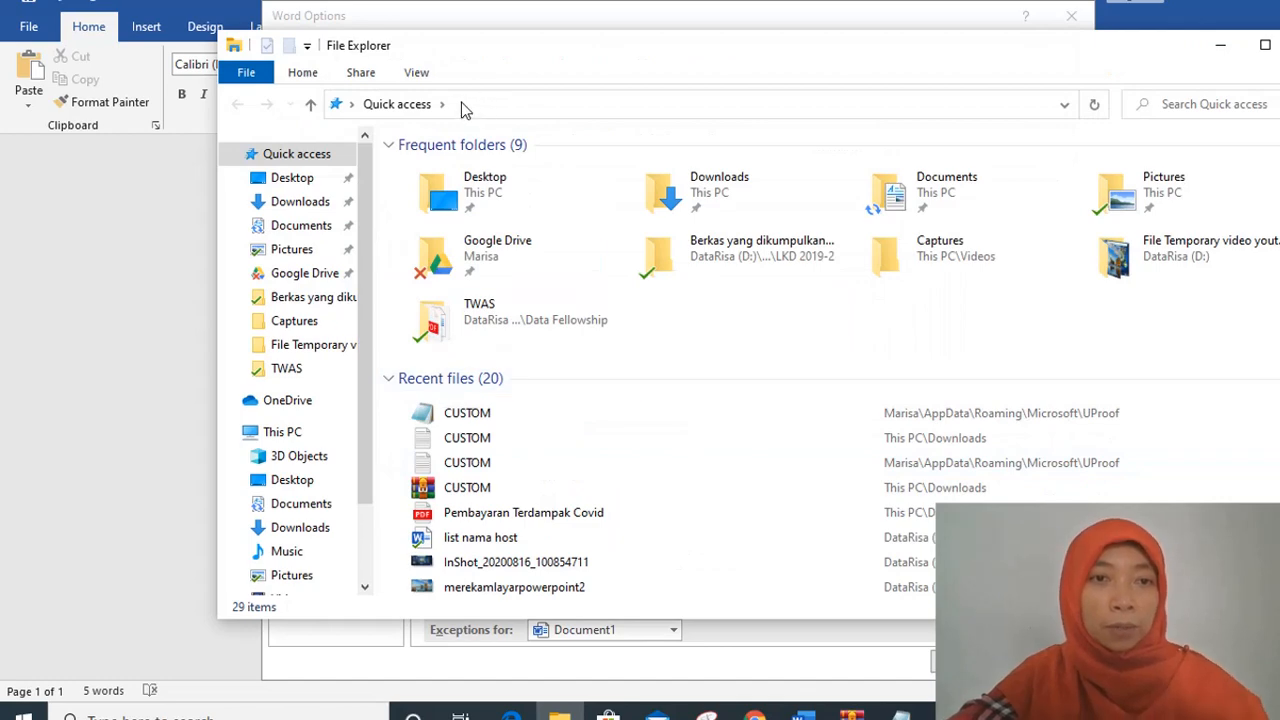
{"action": "left_click", "coordinate": [460, 102]}
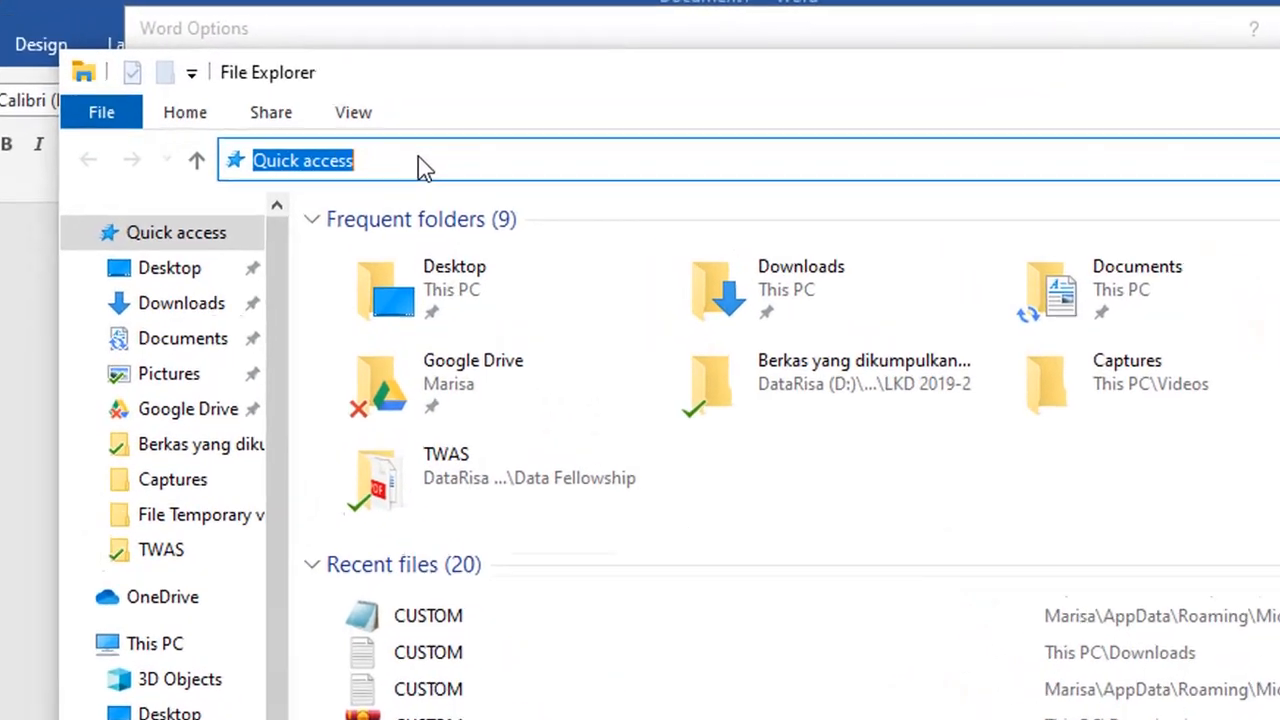
{"action": "right_click", "coordinate": [408, 172]}
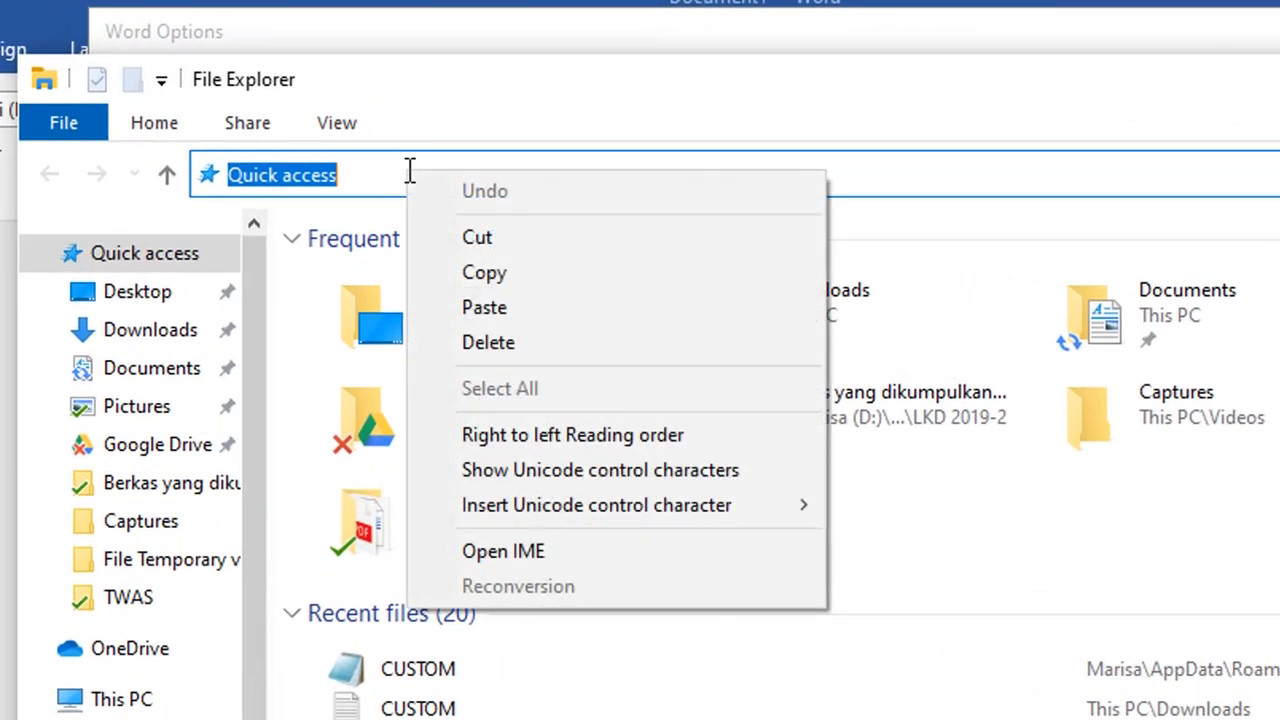
{"action": "left_click", "coordinate": [467, 302]}
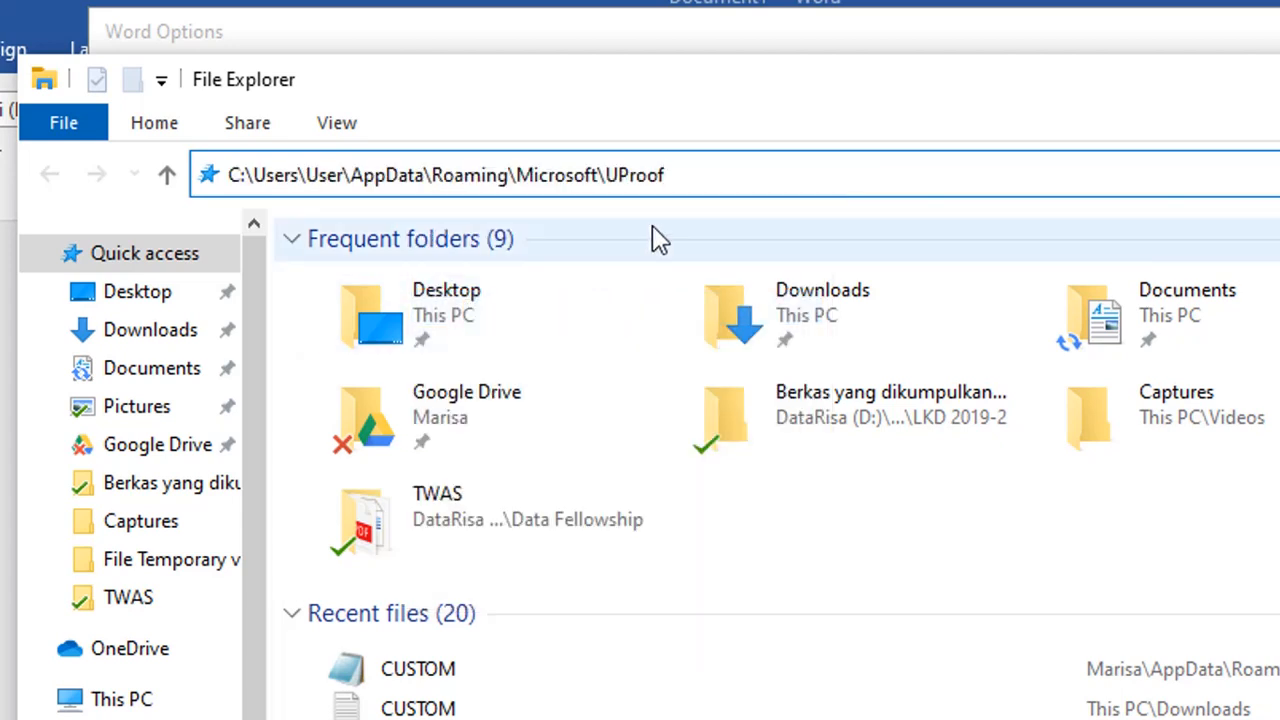
{"action": "key", "text": "Return"}
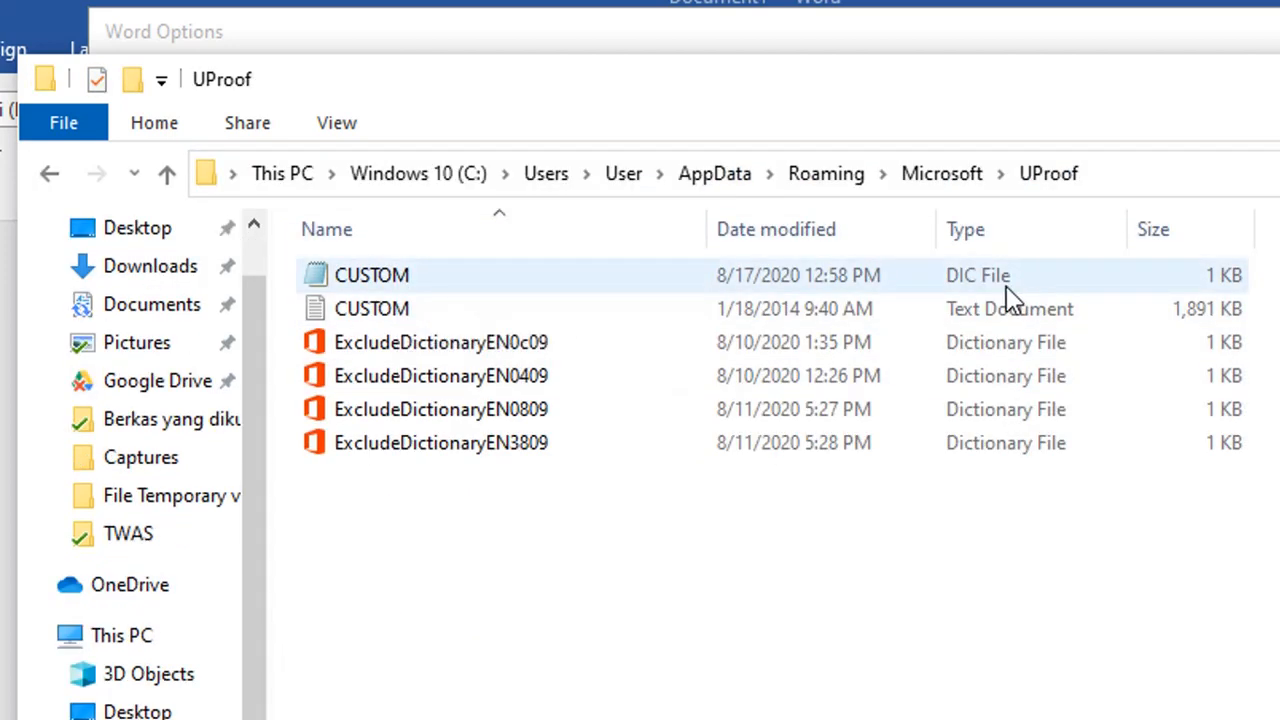
Open the CUSTOM DIC file with Notepad, keeping Notepad as the default app for .DIC files, and select its existing entry
{"action": "left_click", "coordinate": [429, 290]}
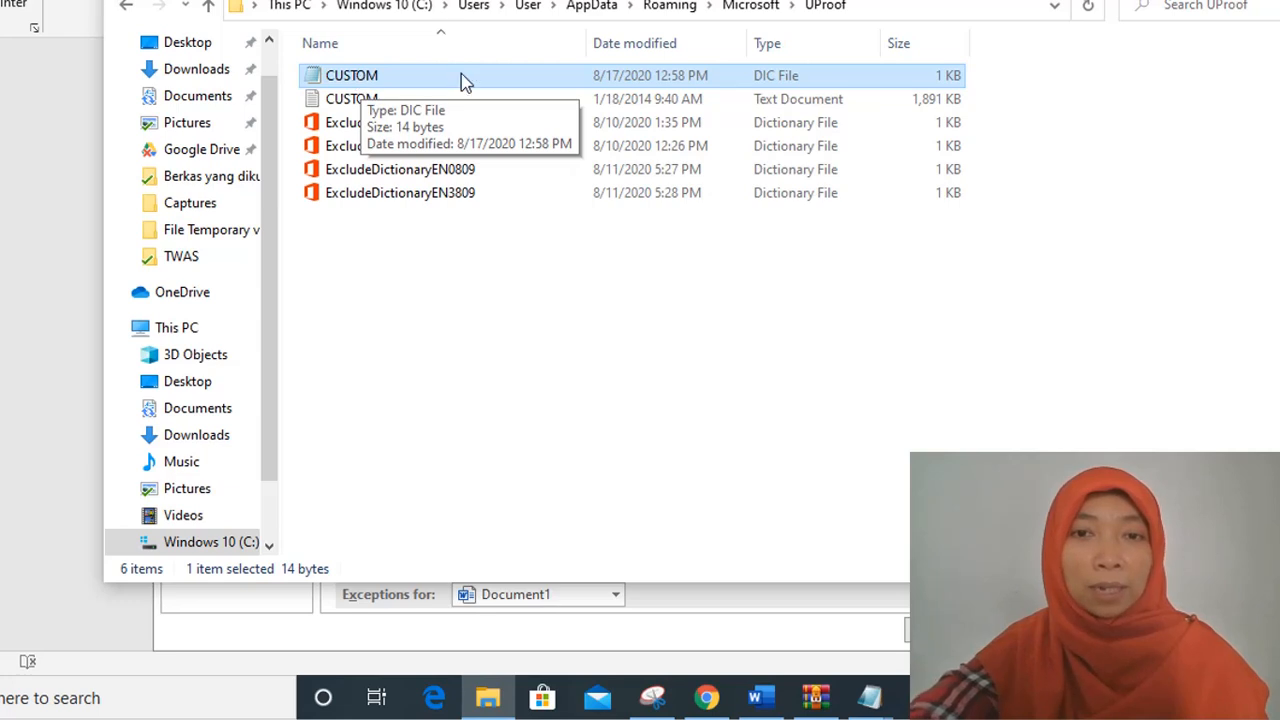
{"action": "right_click", "coordinate": [407, 78]}
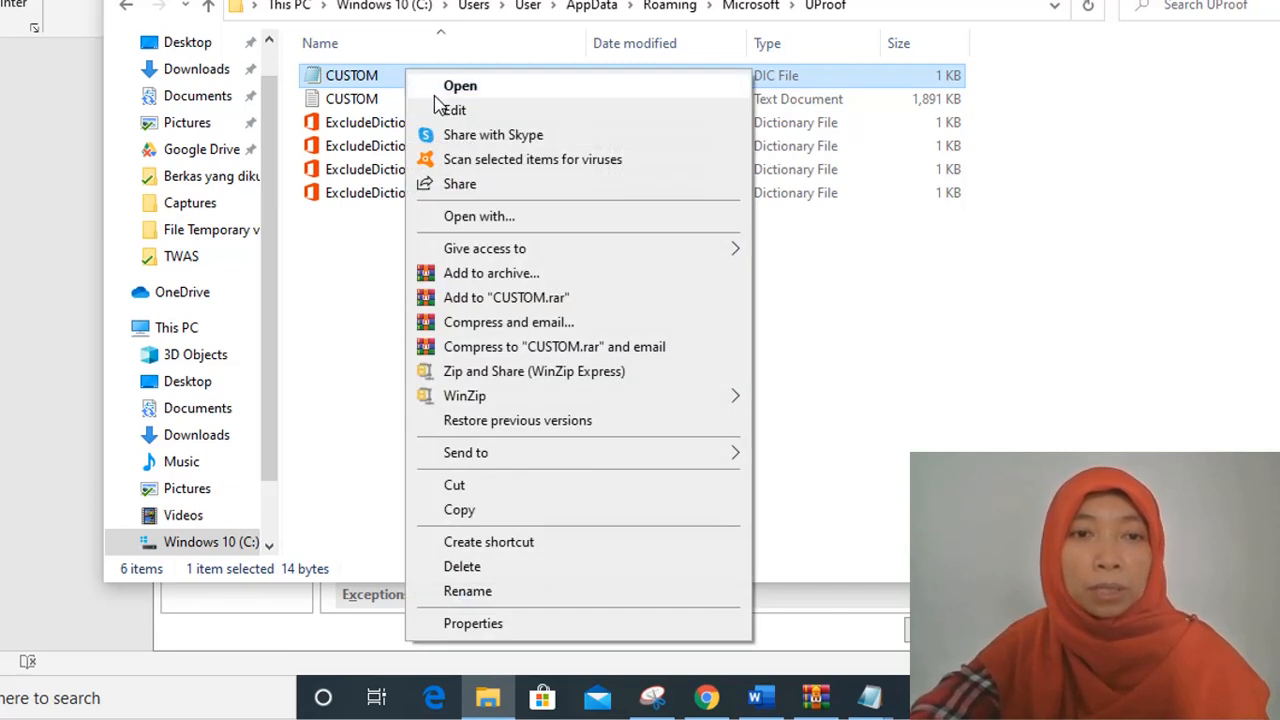
{"action": "left_click", "coordinate": [509, 229]}
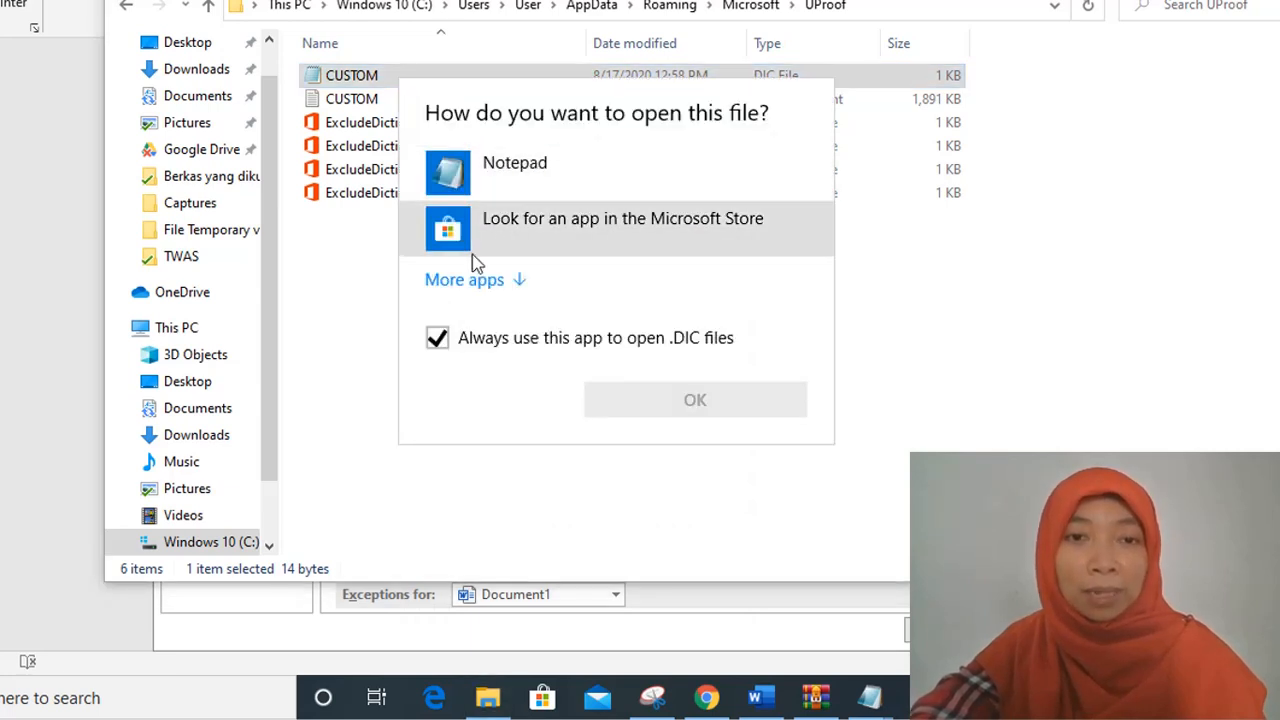
{"action": "left_click", "coordinate": [469, 283]}
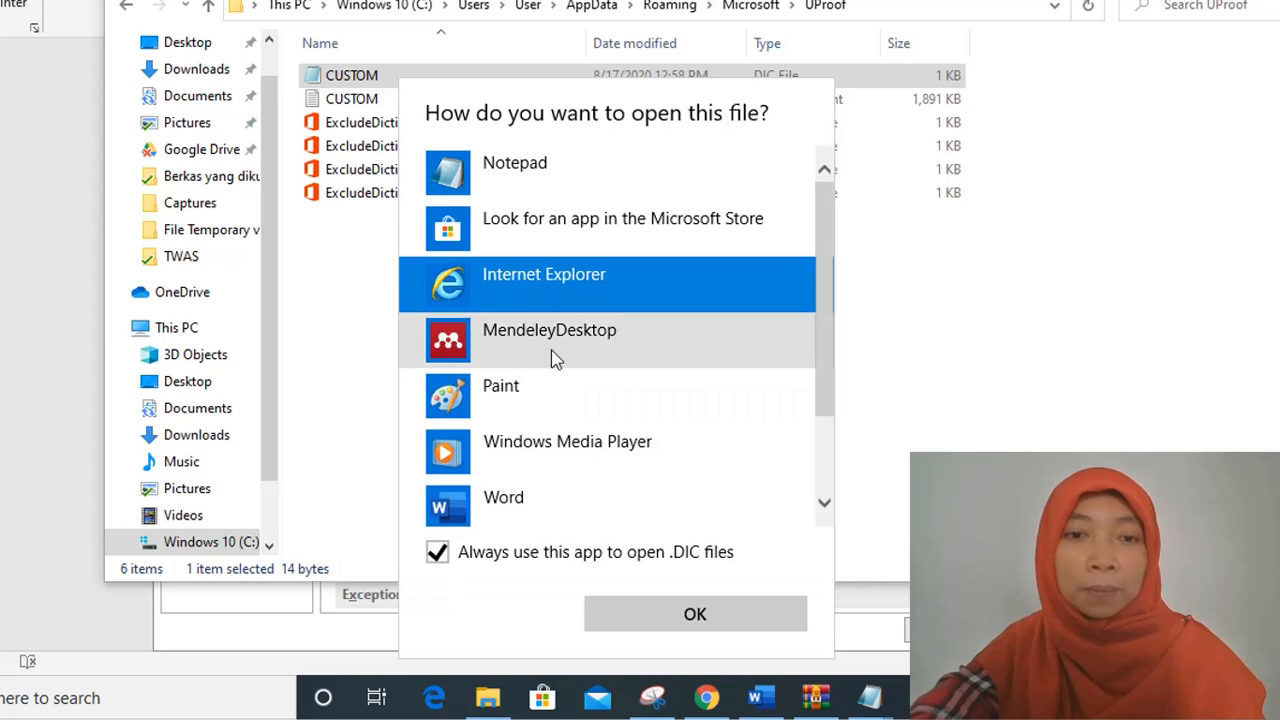
{"action": "scroll", "coordinate": [590, 507], "scroll_direction": "down", "scroll_amount": 1}
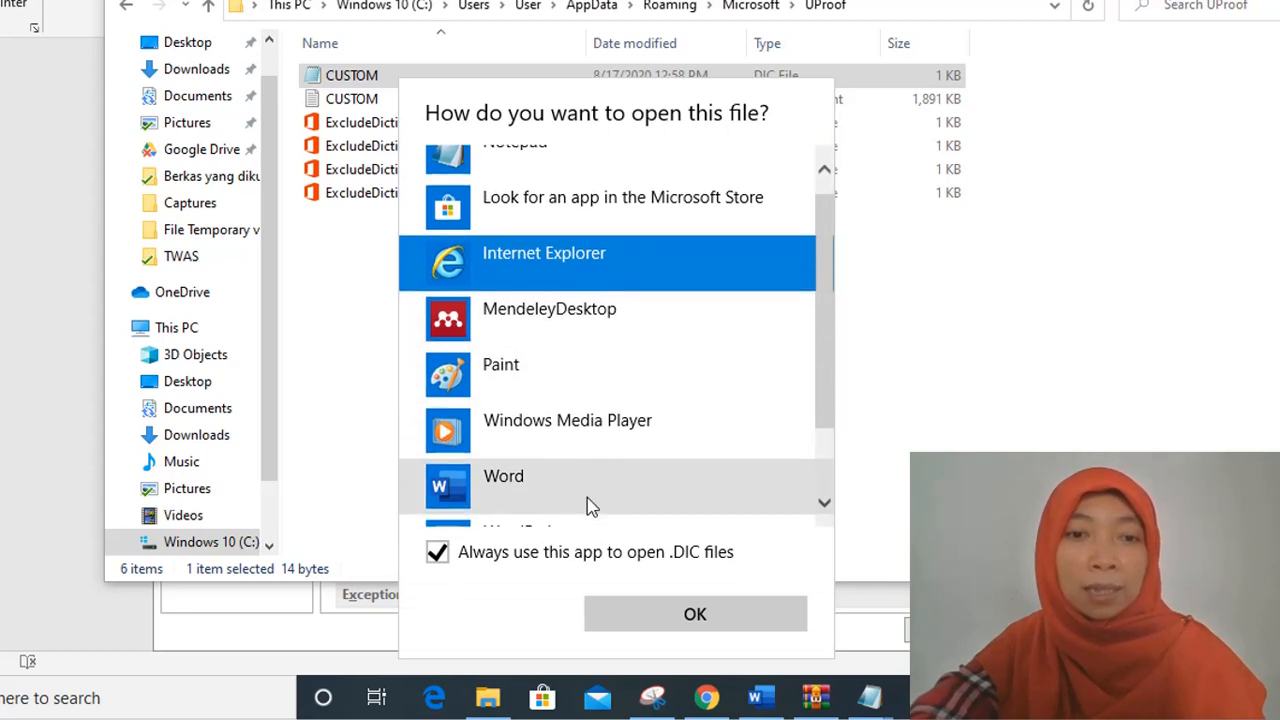
{"action": "scroll", "coordinate": [578, 432], "scroll_direction": "up", "scroll_amount": 1}
{"action": "scroll", "coordinate": [578, 432], "scroll_direction": "up", "scroll_amount": 1}
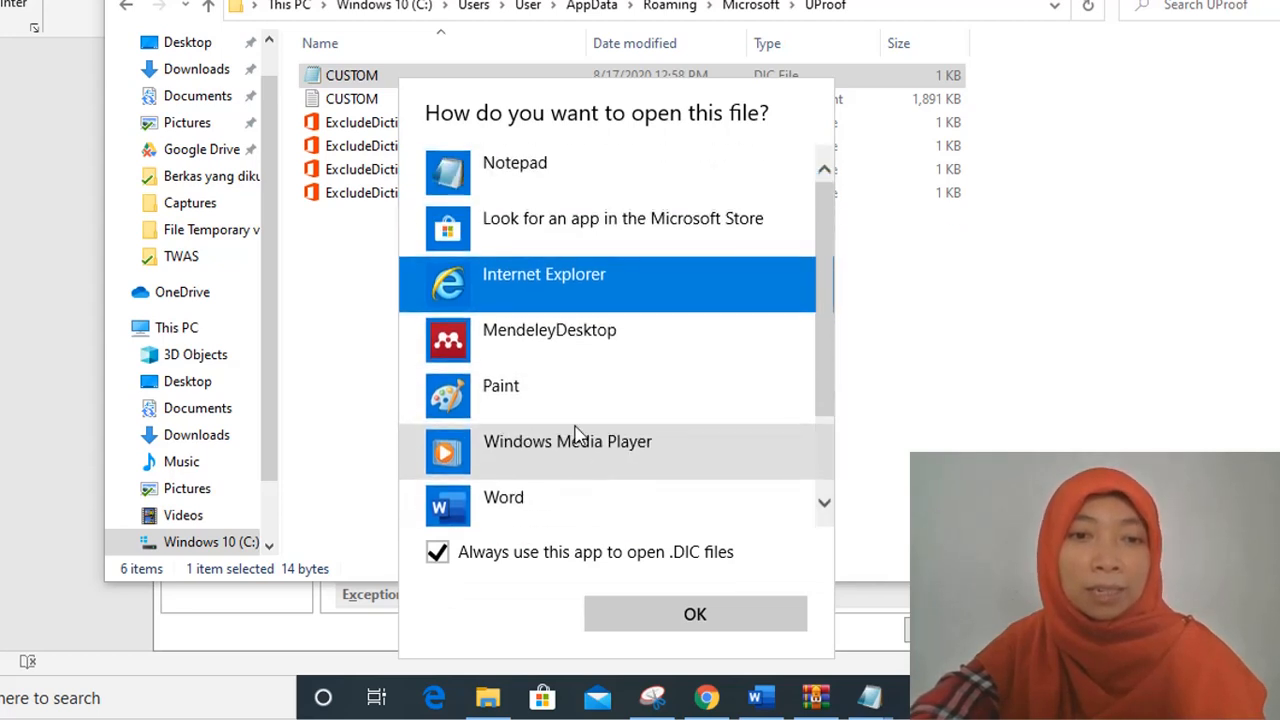
{"action": "scroll", "coordinate": [574, 434], "scroll_direction": "down", "scroll_amount": 2}
{"action": "scroll", "coordinate": [574, 434], "scroll_direction": "up", "scroll_amount": 2}
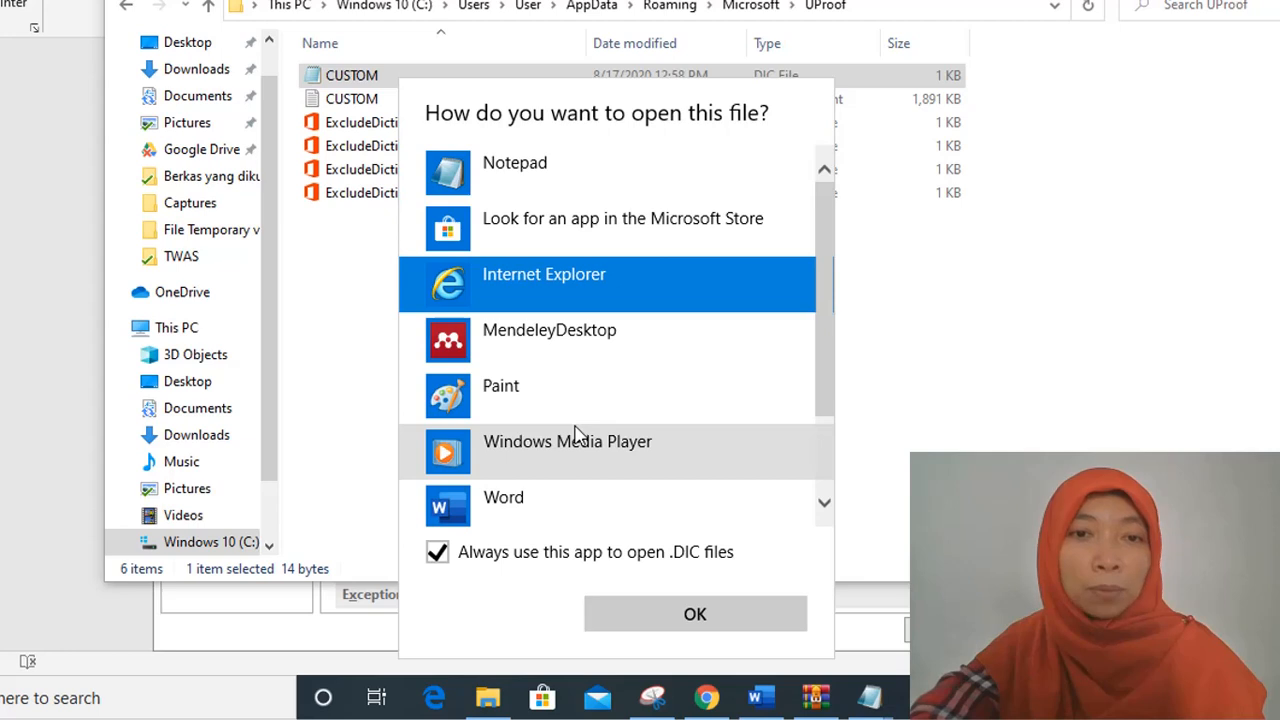
{"action": "left_click", "coordinate": [530, 167]}
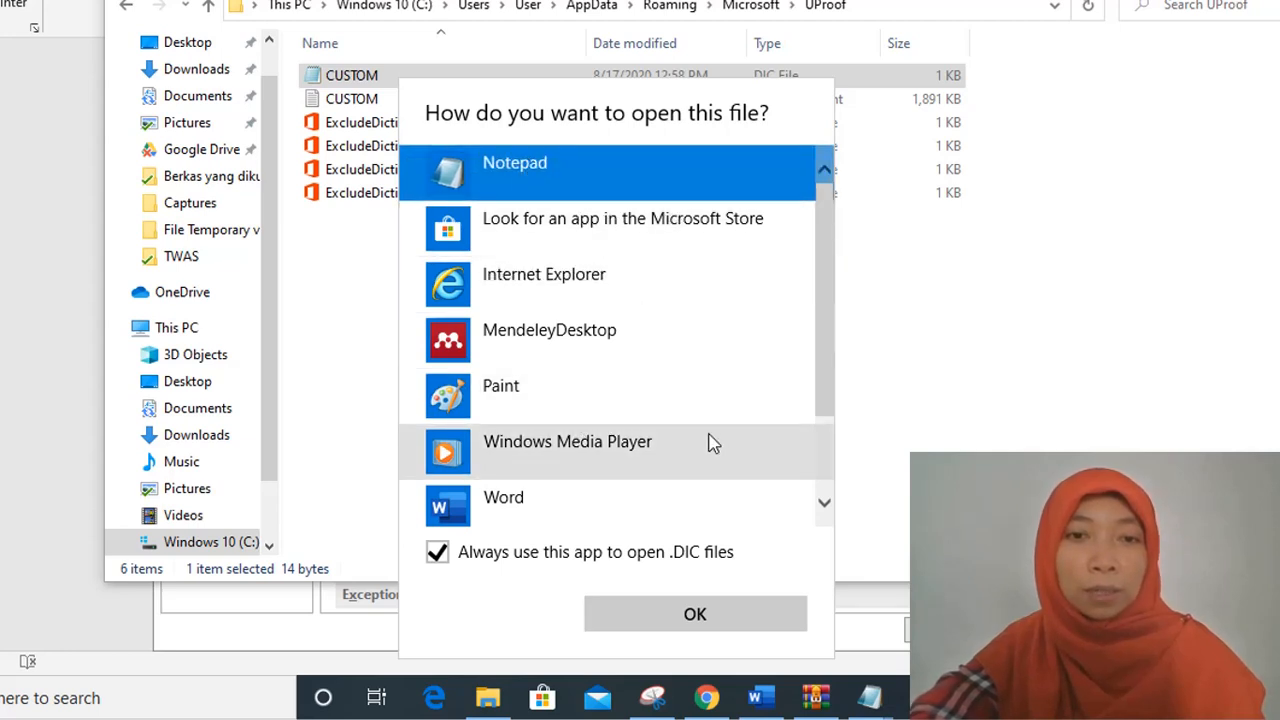
{"action": "left_click", "coordinate": [662, 617]}
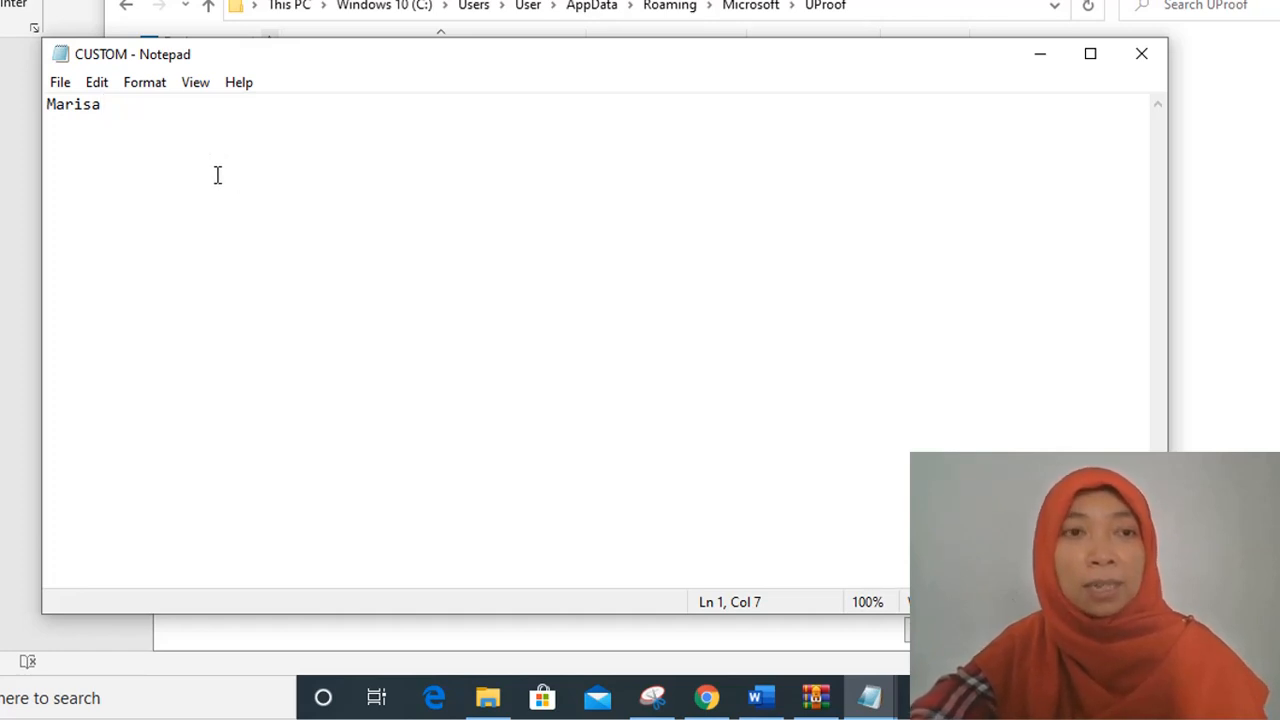
{"action": "left_click_drag", "start_coordinate": [132, 112], "coordinate": [44, 112]}
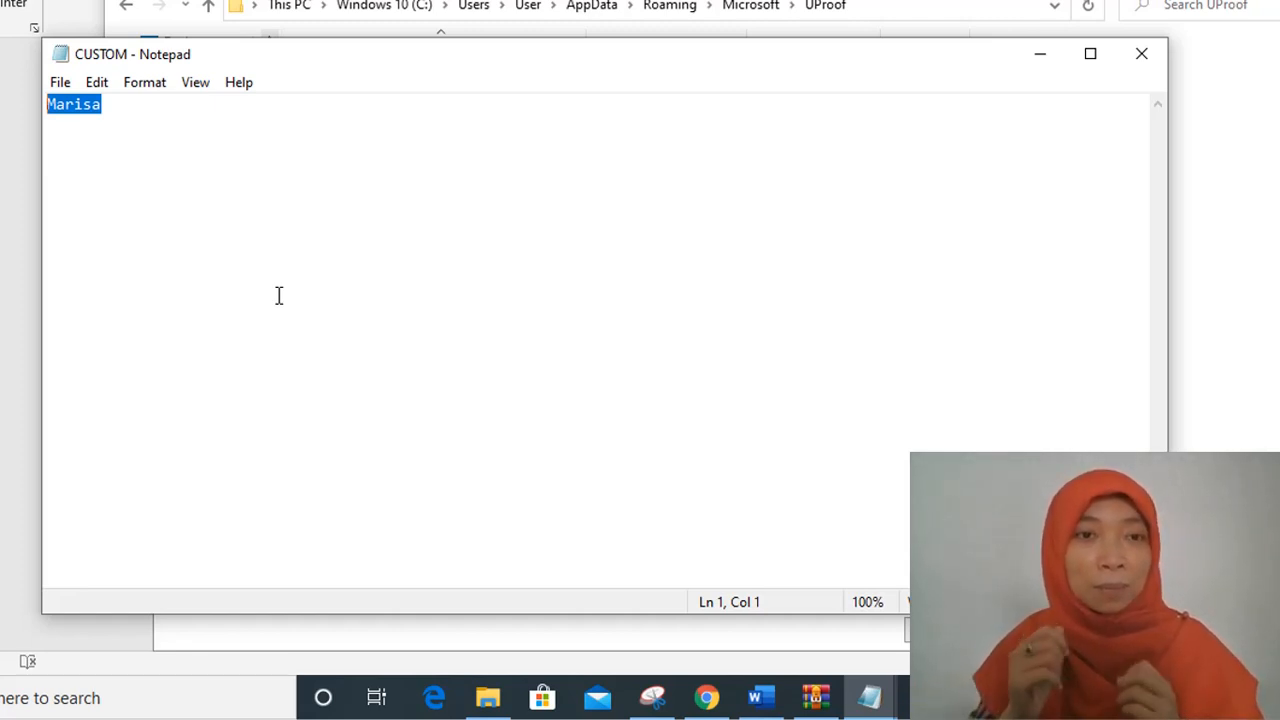
Open the CUSTOM text document in the same folder and copy its entire word list
{"action": "left_click", "coordinate": [1040, 54]}
{"action": "left_click", "coordinate": [370, 106]}
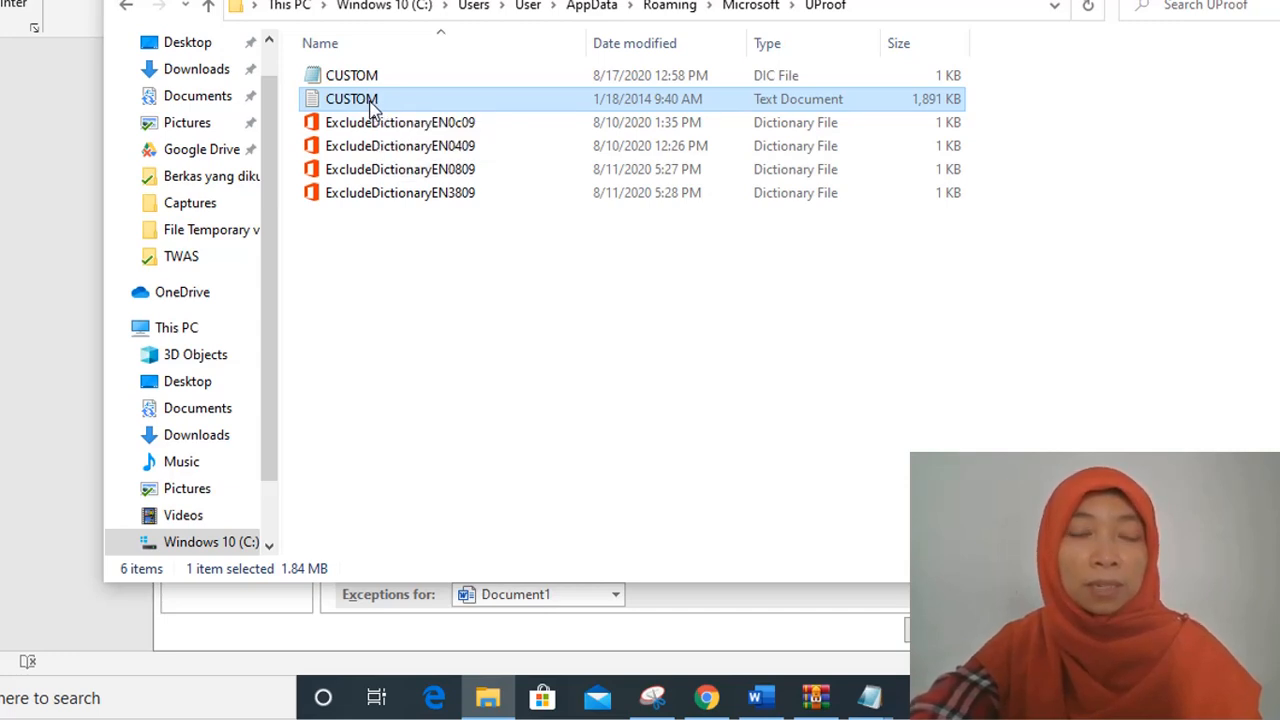
{"action": "double_click", "coordinate": [370, 99]}
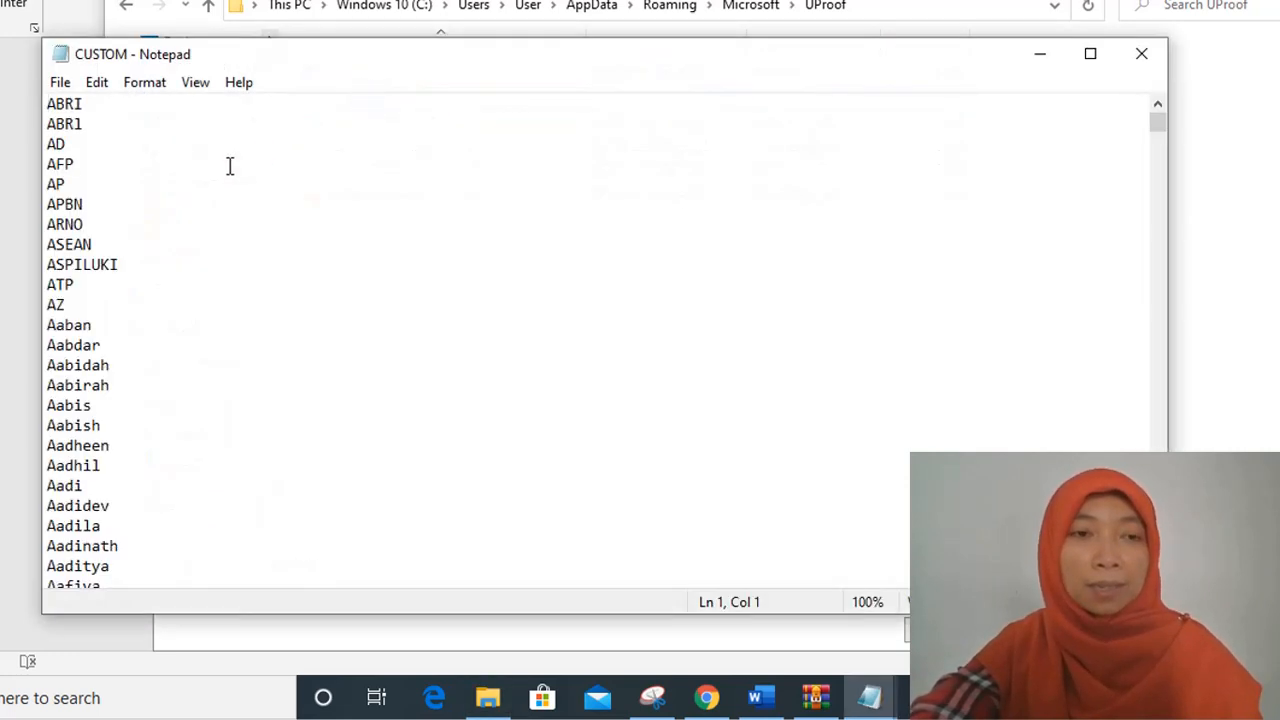
{"action": "left_click", "coordinate": [89, 283]}
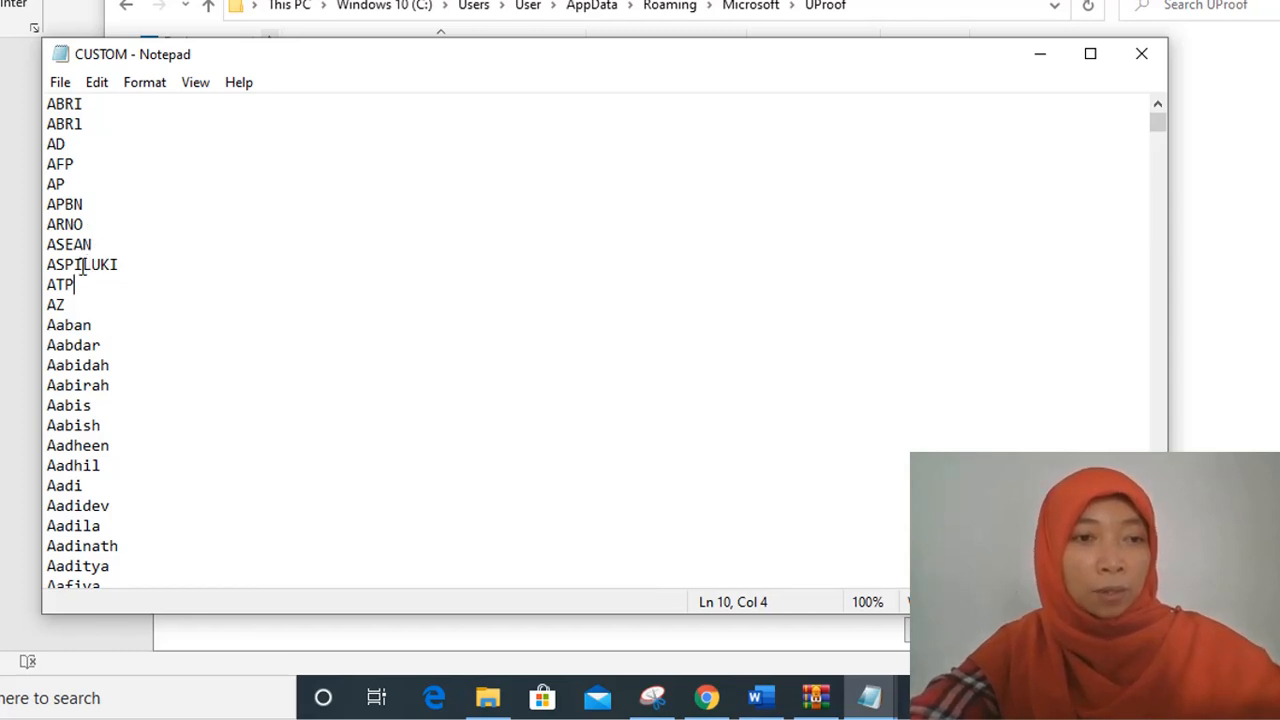
{"action": "right_click", "coordinate": [82, 264]}
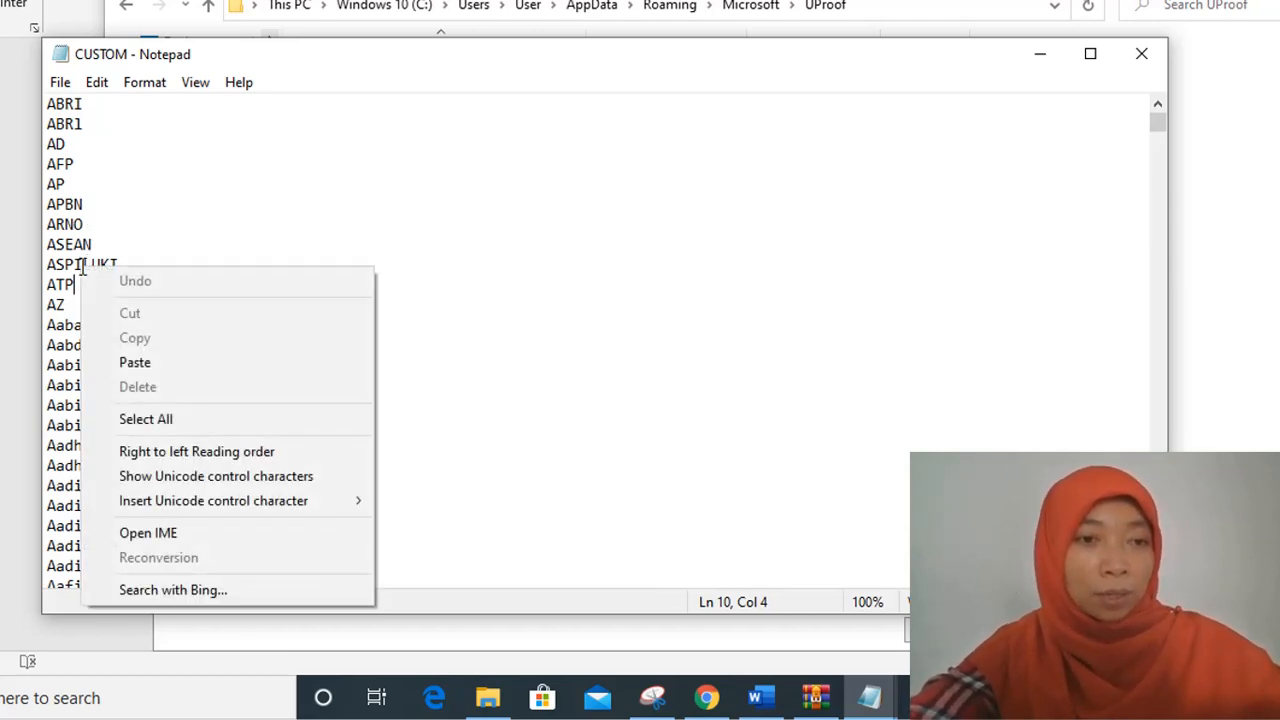
{"action": "left_click", "coordinate": [158, 426]}
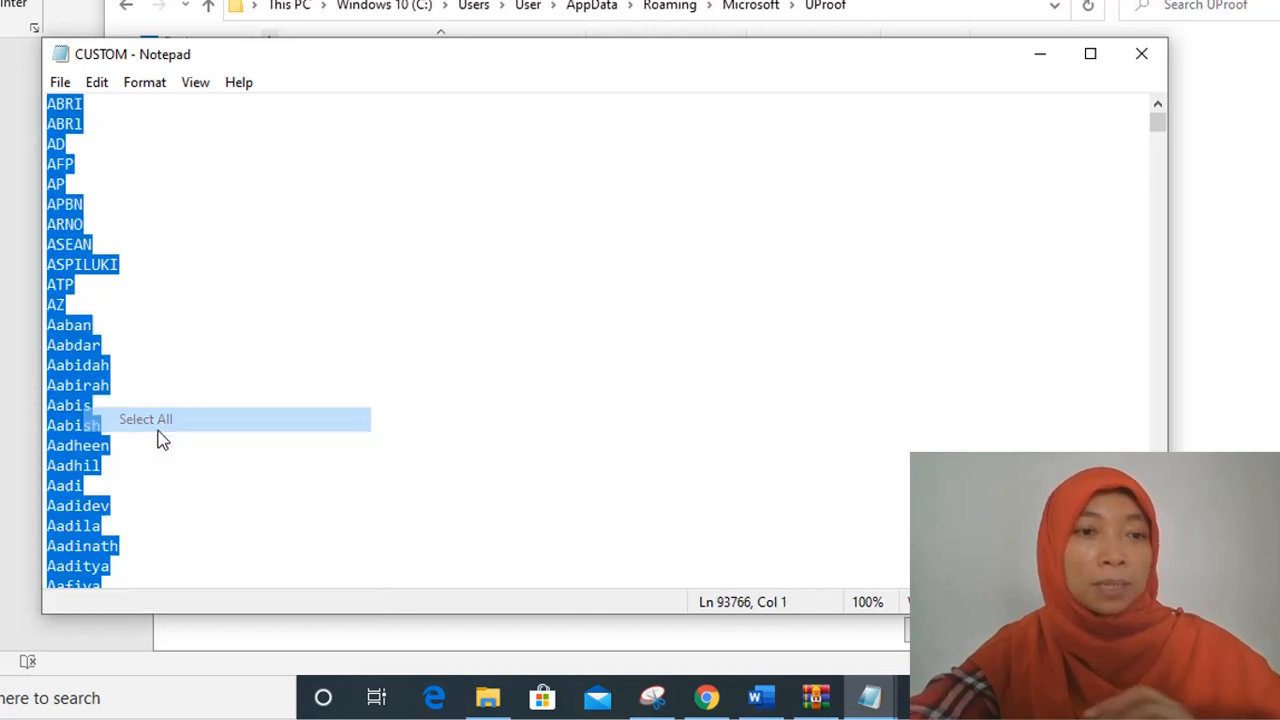
{"action": "right_click", "coordinate": [183, 296]}
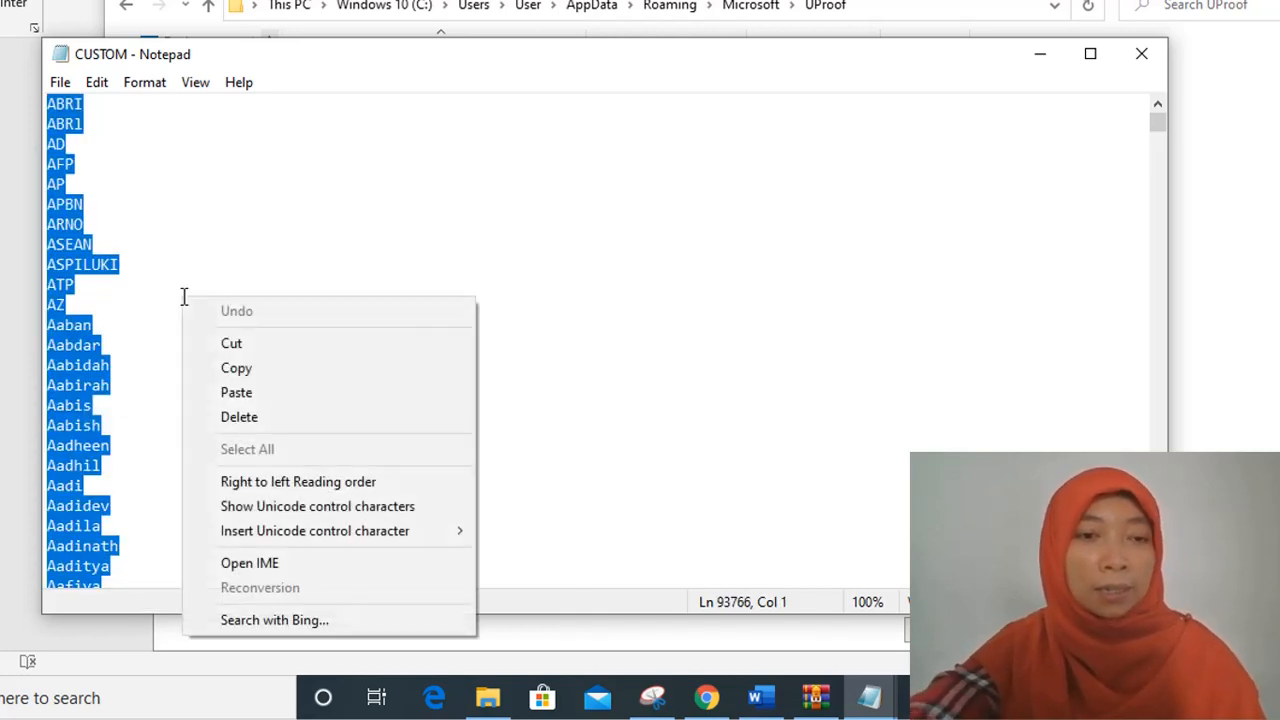
{"action": "left_click", "coordinate": [228, 370]}
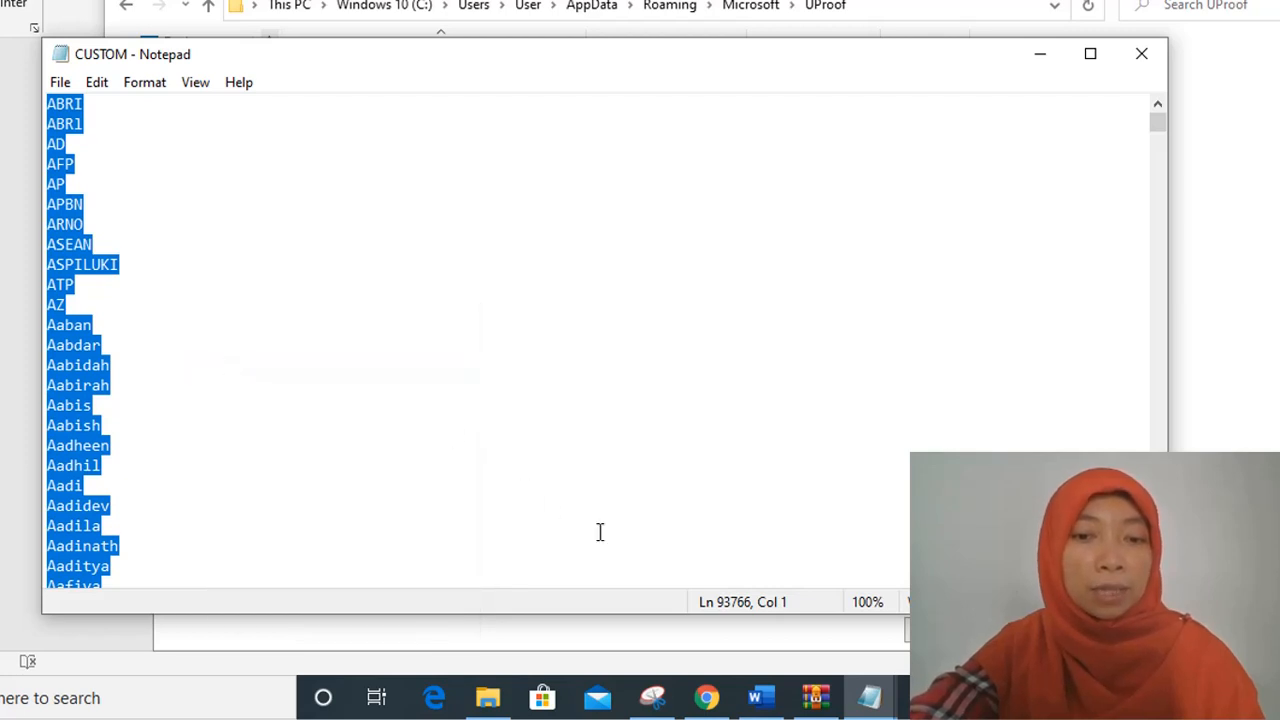
Reopen the CUSTOM DIC file and replace its existing entry with the copied word list
{"action": "left_click", "coordinate": [866, 698]}
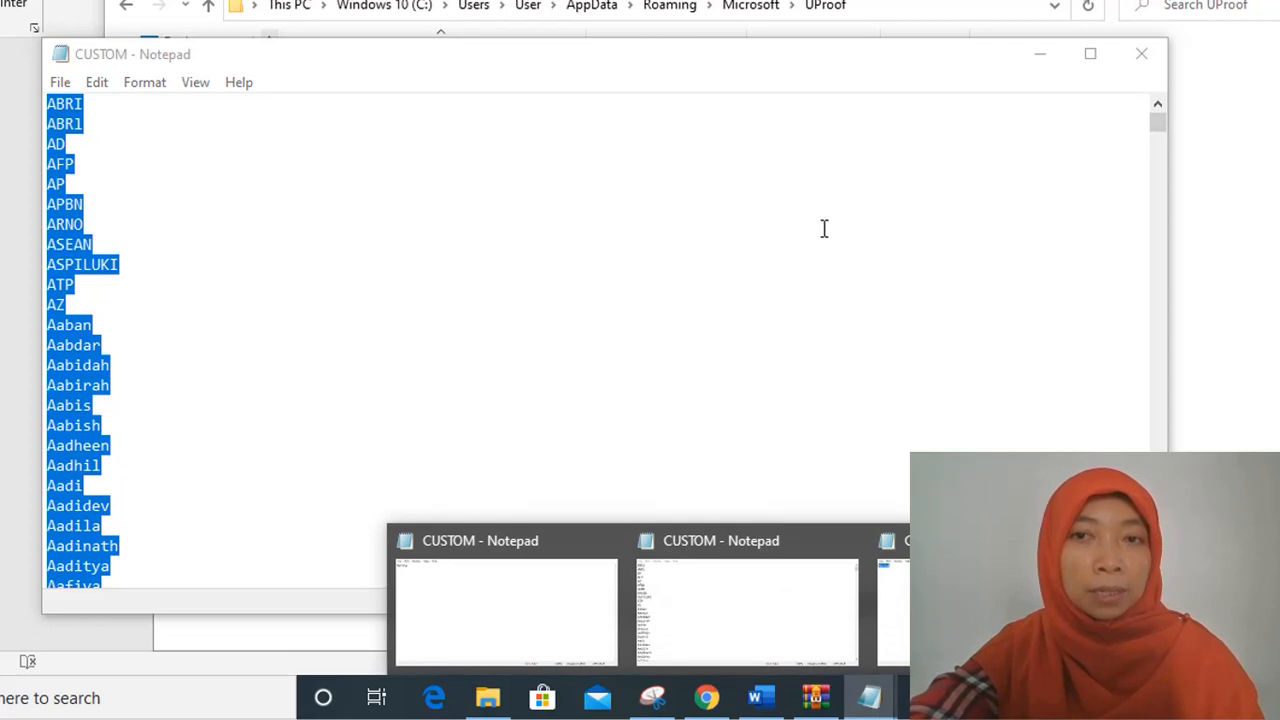
{"action": "left_click", "coordinate": [900, 168]}
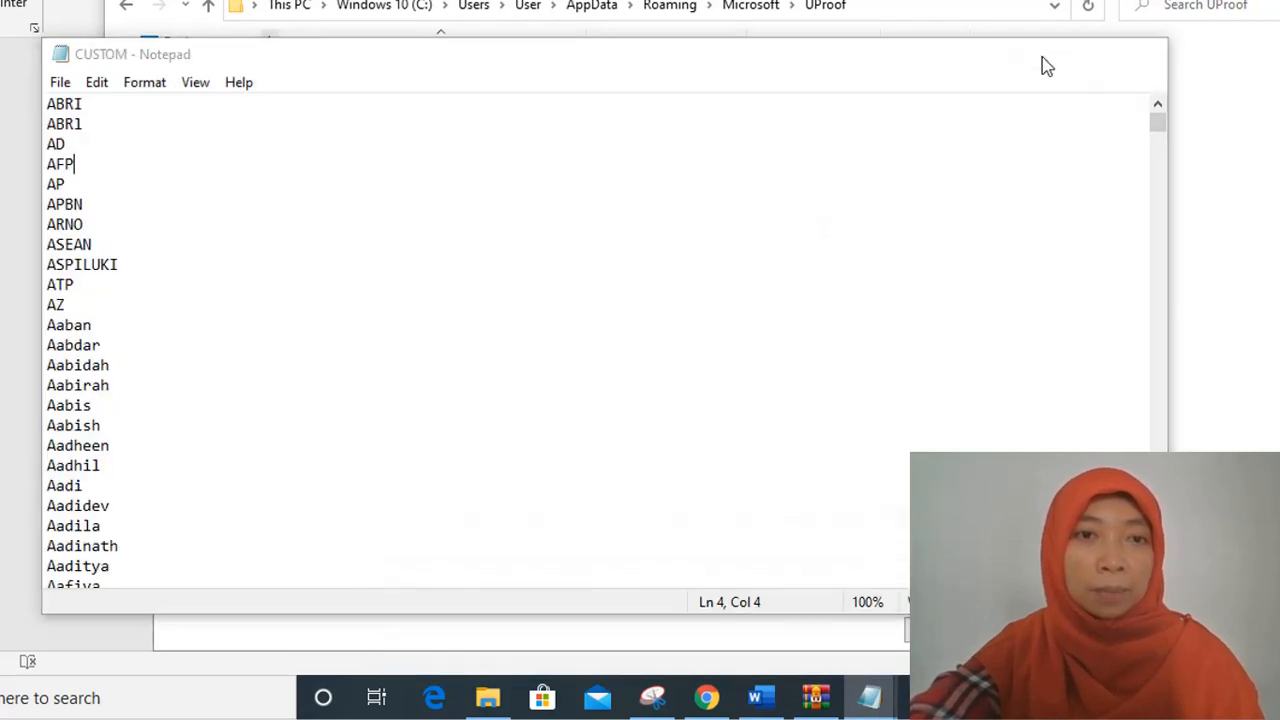
{"action": "left_click", "coordinate": [1042, 58]}
{"action": "double_click", "coordinate": [365, 77]}
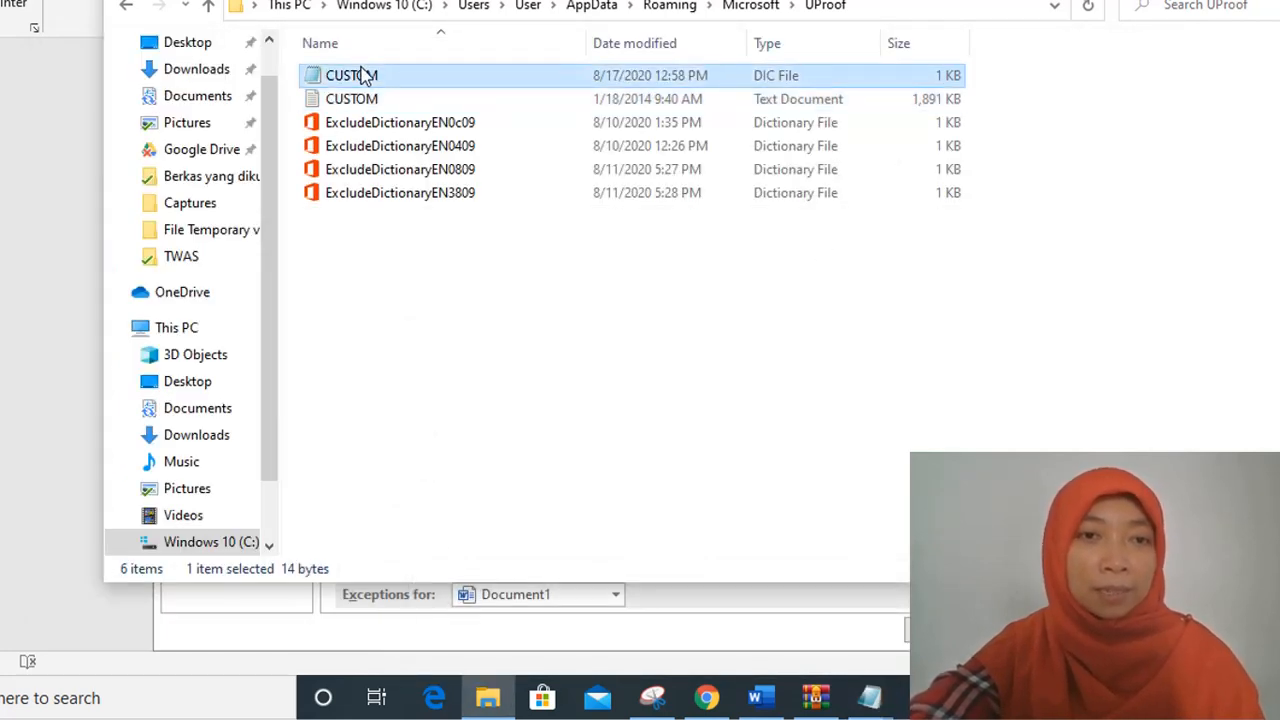
{"action": "left_click", "coordinate": [160, 114]}
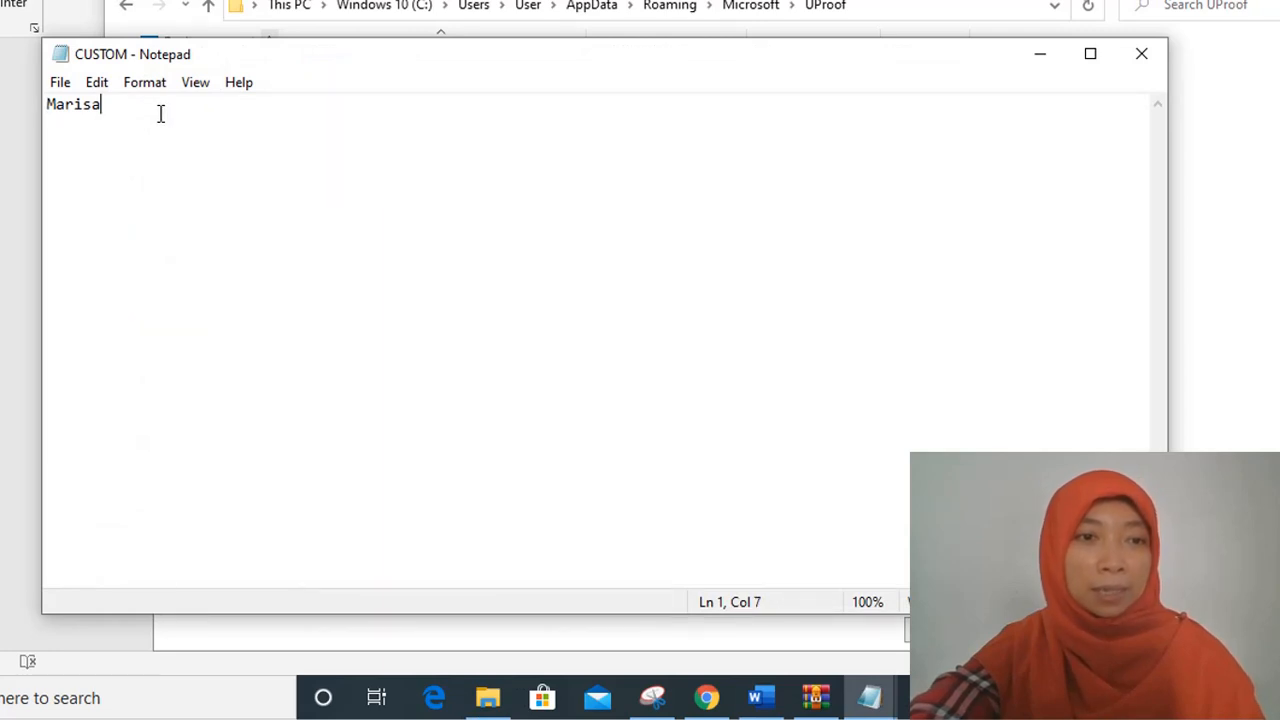
{"action": "left_click_drag", "start_coordinate": [160, 114], "coordinate": [43, 117]}
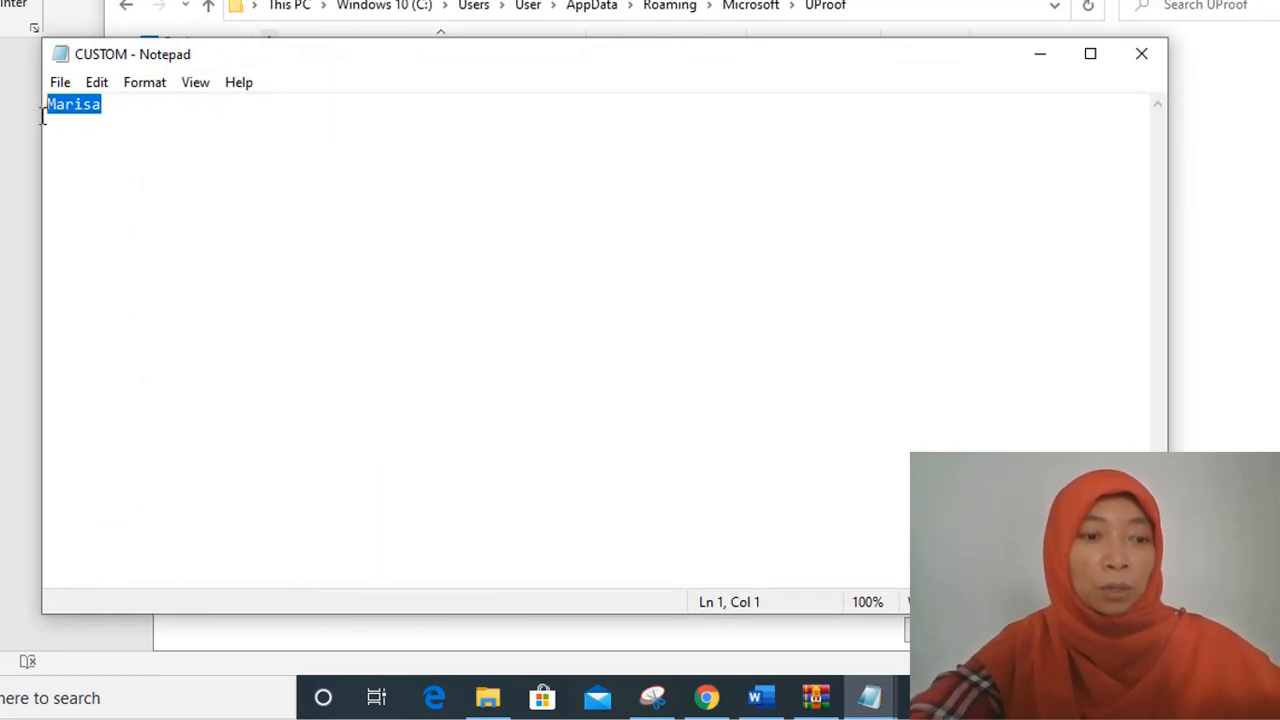
{"action": "key", "text": "Delete"}
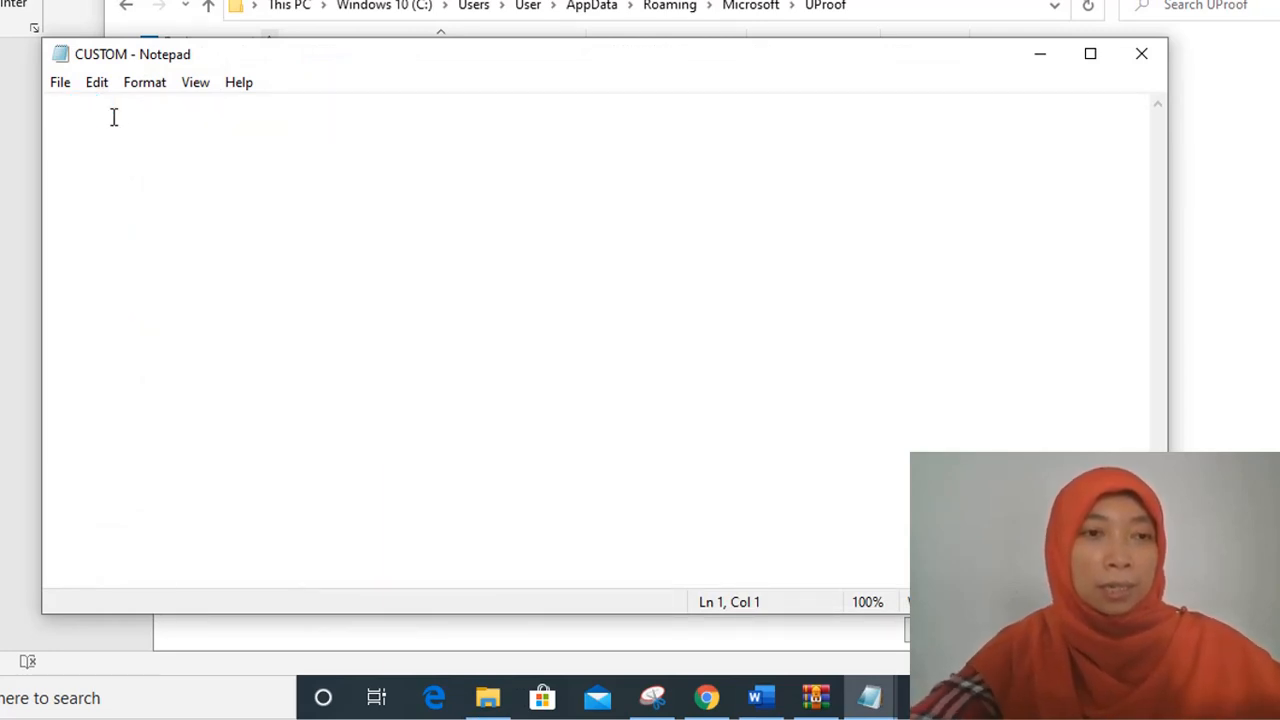
{"action": "right_click", "coordinate": [90, 106]}
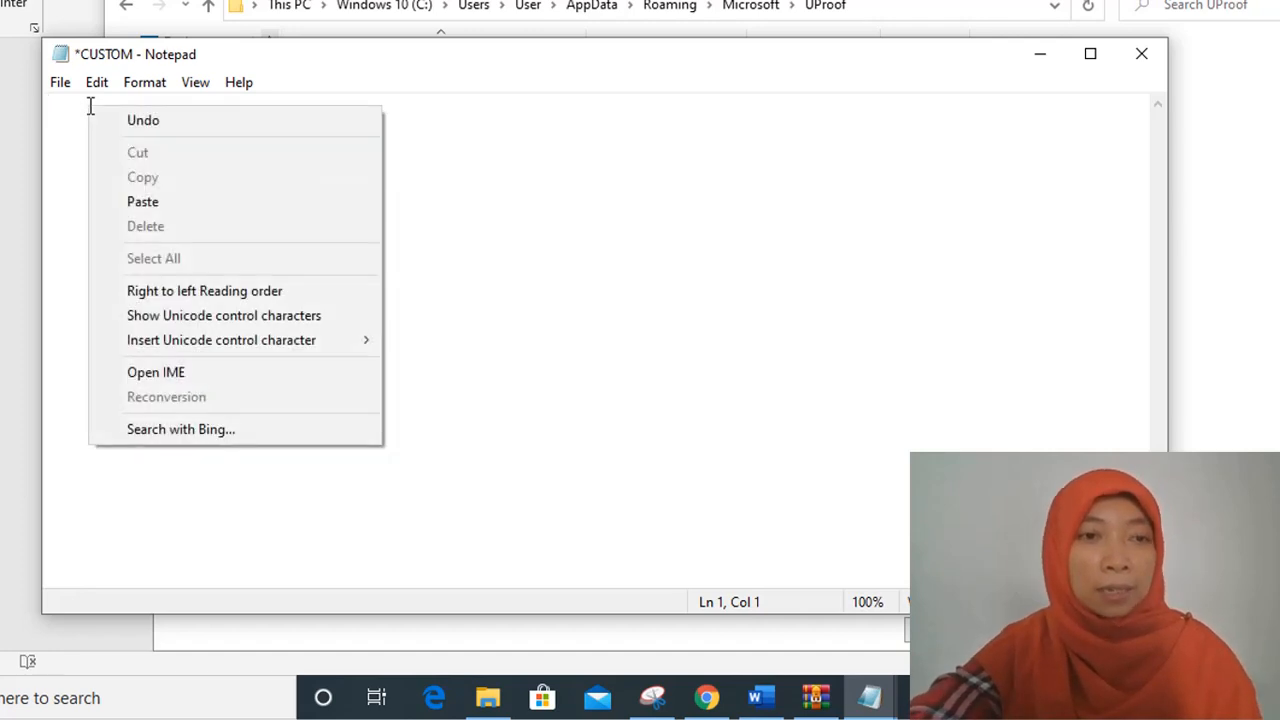
{"action": "left_click", "coordinate": [130, 205]}
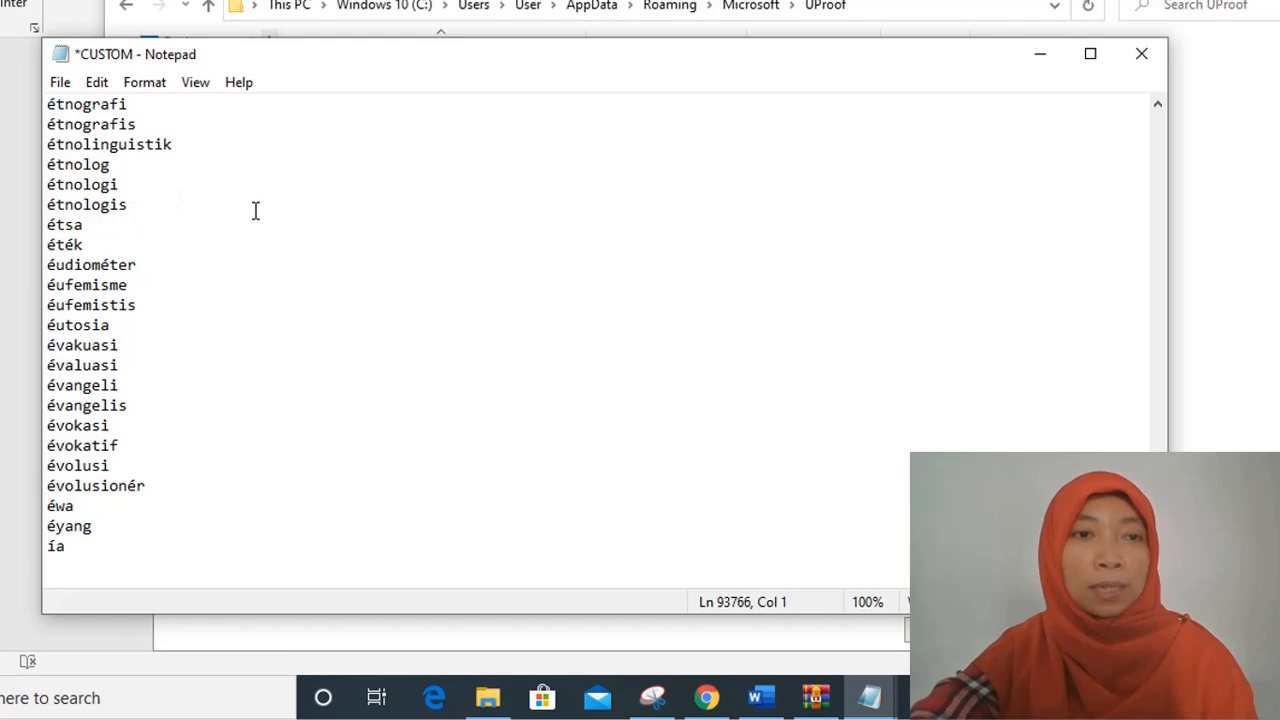
Save the CUSTOM dictionary file under its existing name and close it
{"action": "left_click", "coordinate": [61, 88]}
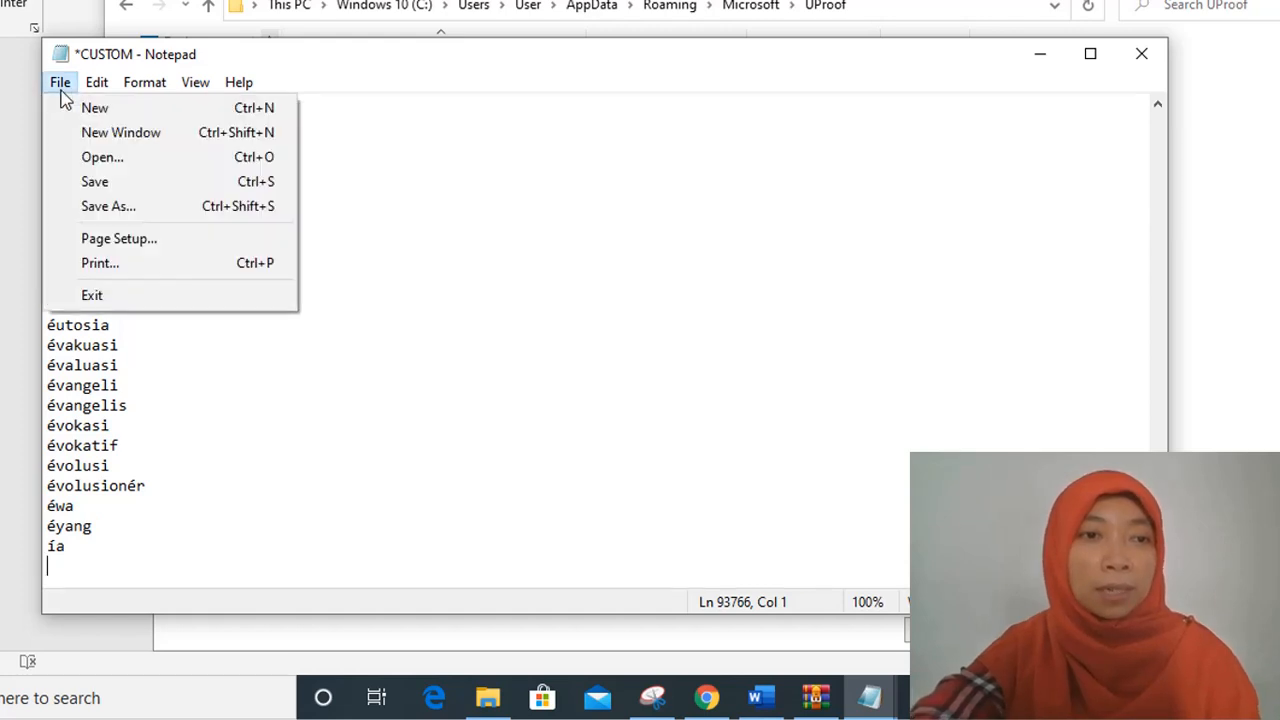
{"action": "left_click", "coordinate": [92, 182]}
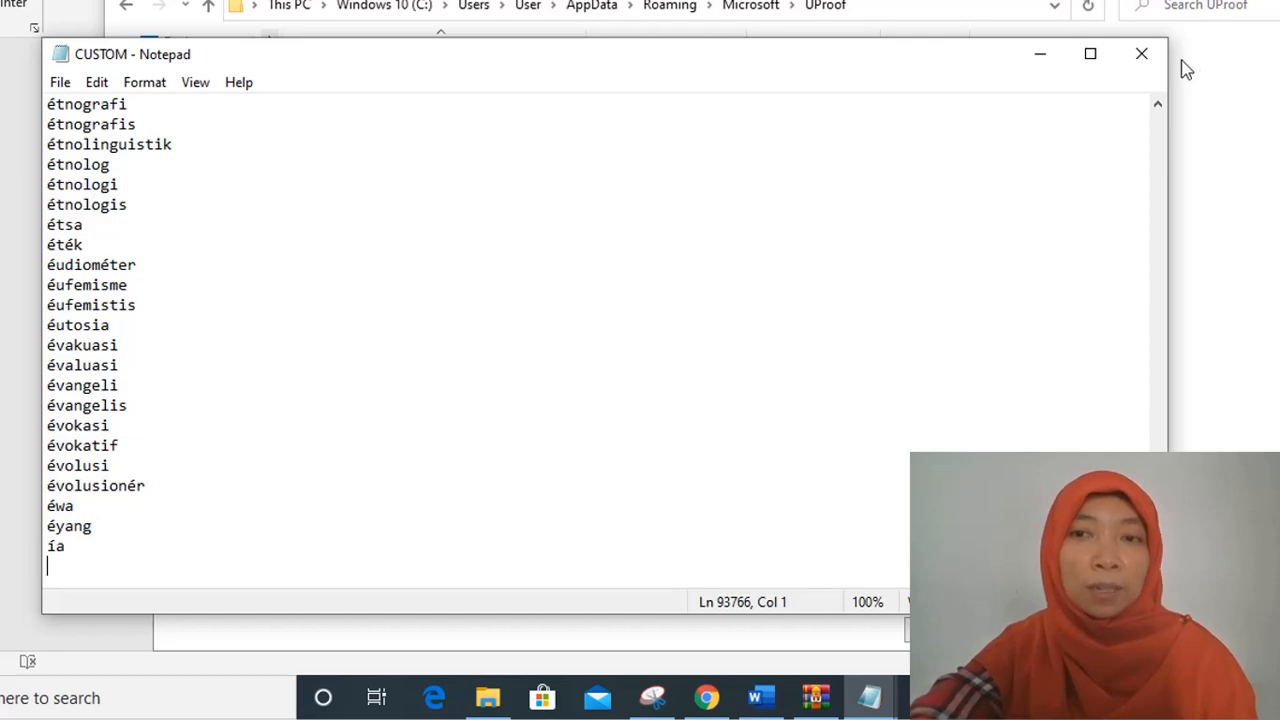
{"action": "left_click", "coordinate": [1150, 64]}
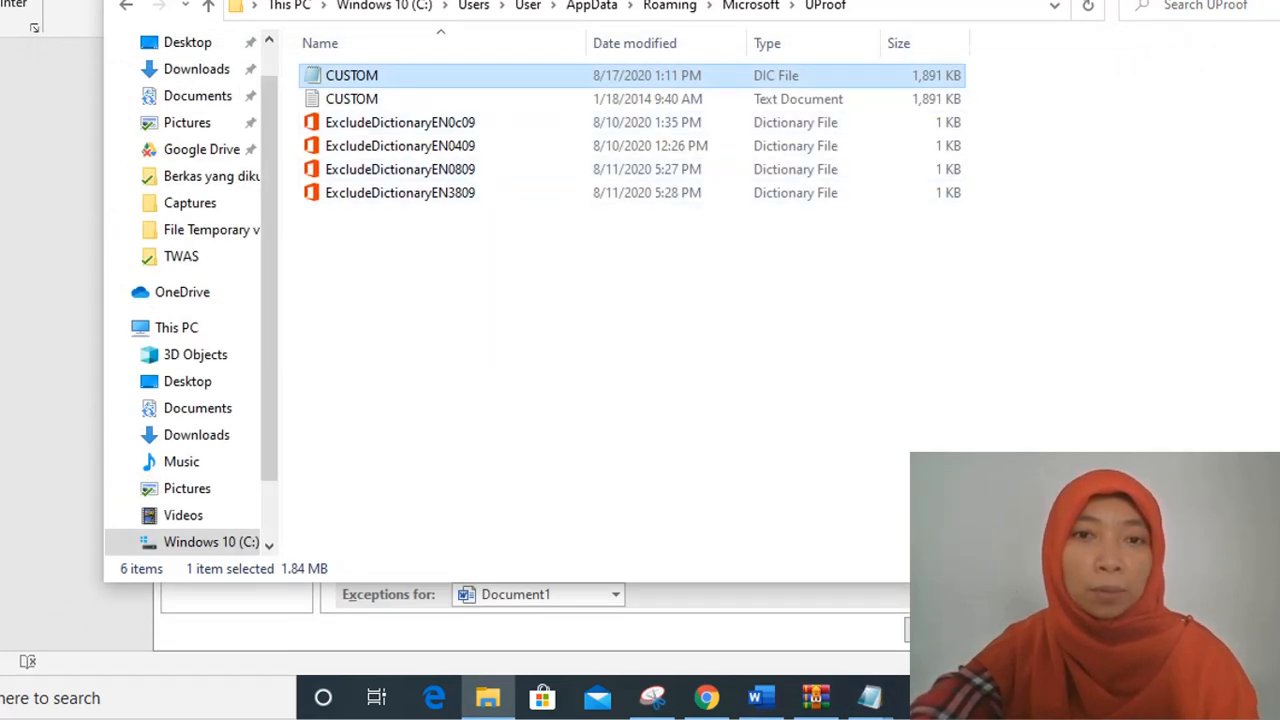
Return to Word and confirm the Custom Dictionaries and Word Options dialogs with CUSTOM.DIC (Default) enabled
{"action": "left_click", "coordinate": [1270, 2]}
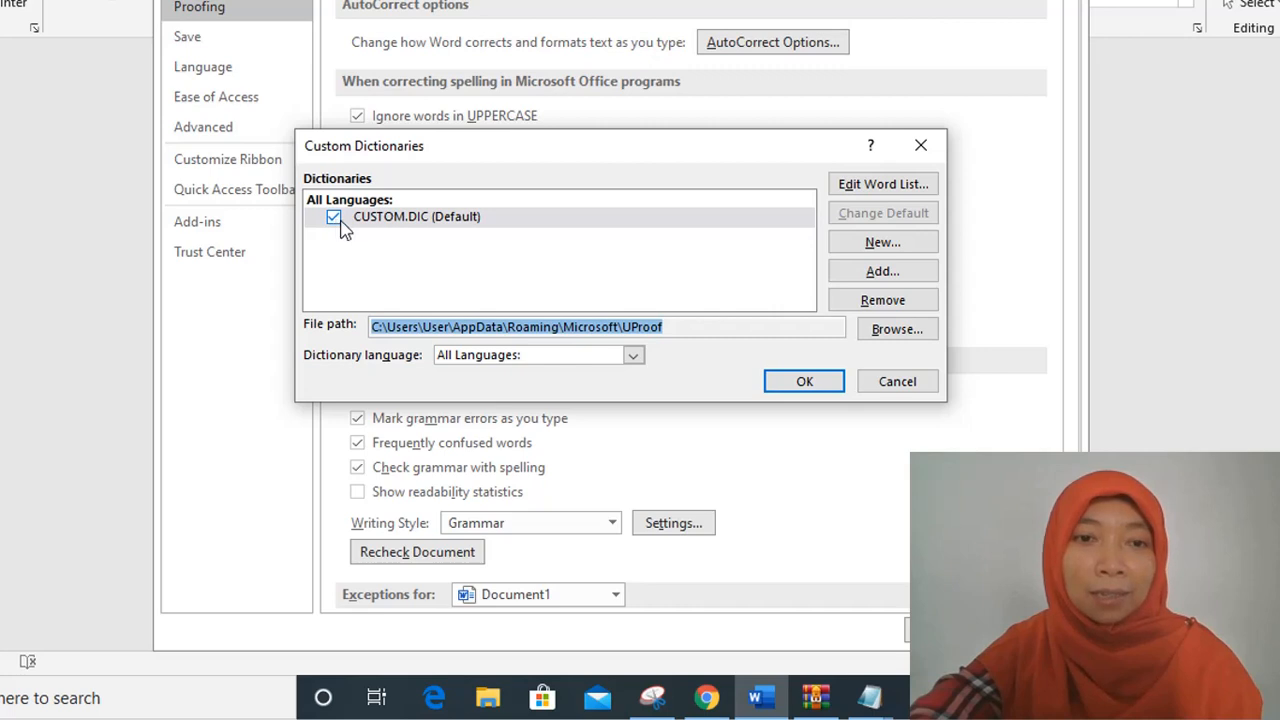
{"action": "left_click", "coordinate": [801, 383]}
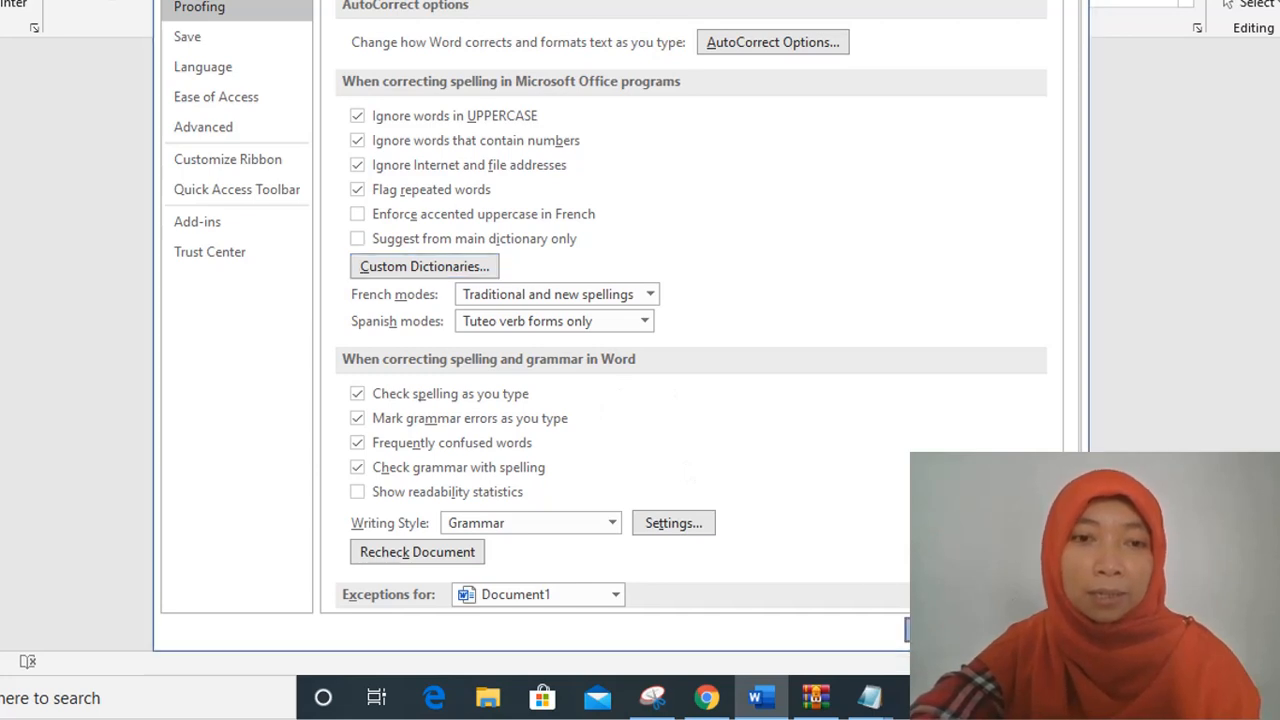
{"action": "left_click", "coordinate": [943, 629]}
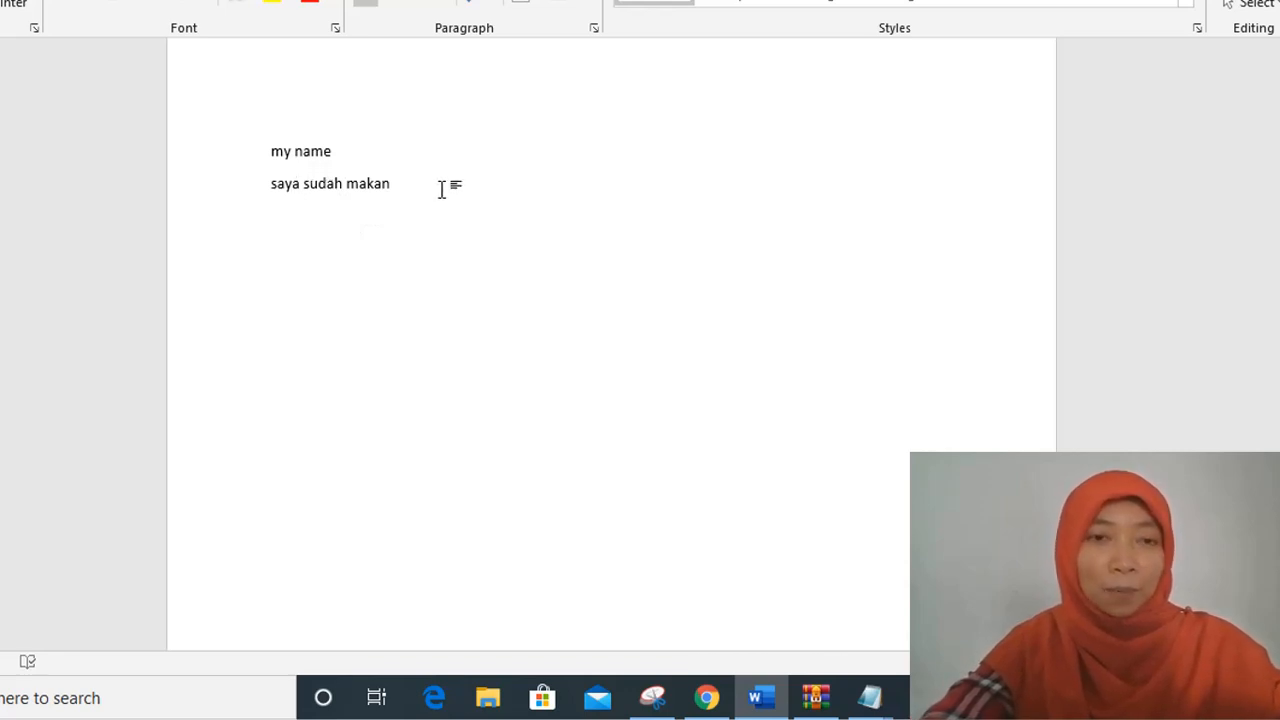
Add the test lines "aku sudah belajar" and "I want to go" below "saya sudah makan" in the document
{"action": "key", "text": "Return"}
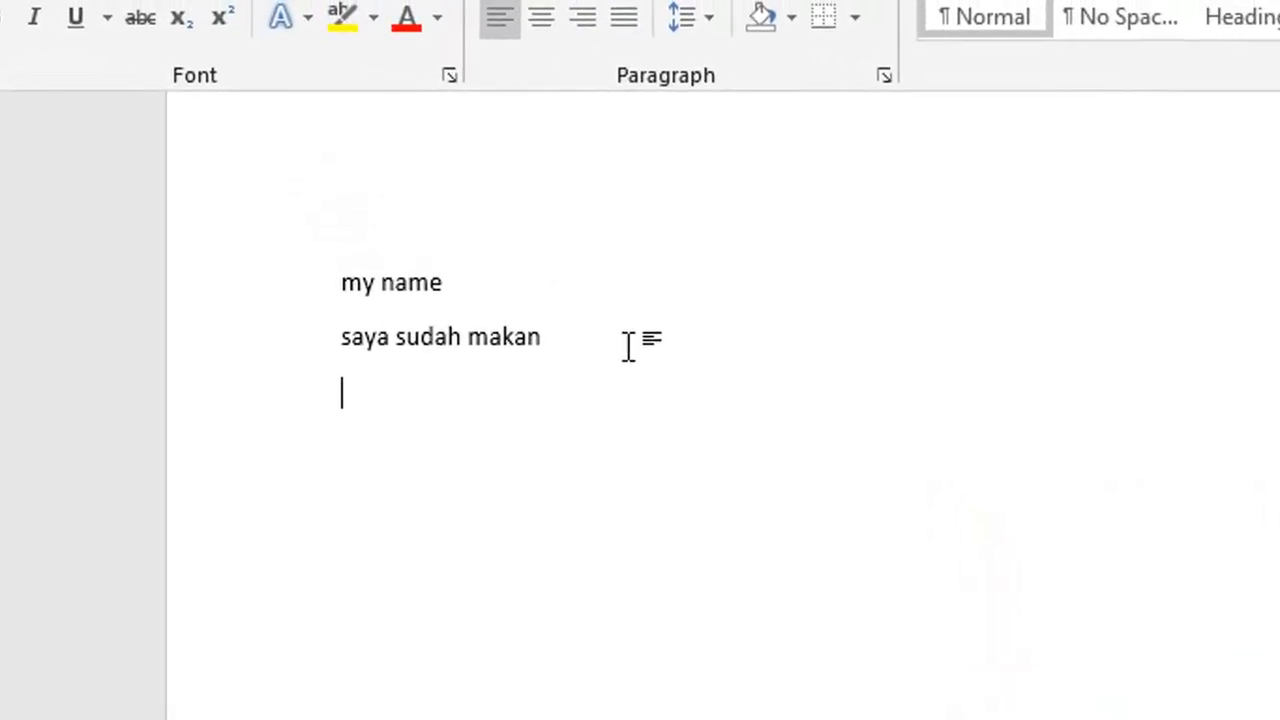
{"action": "type", "text": "aku sud"}
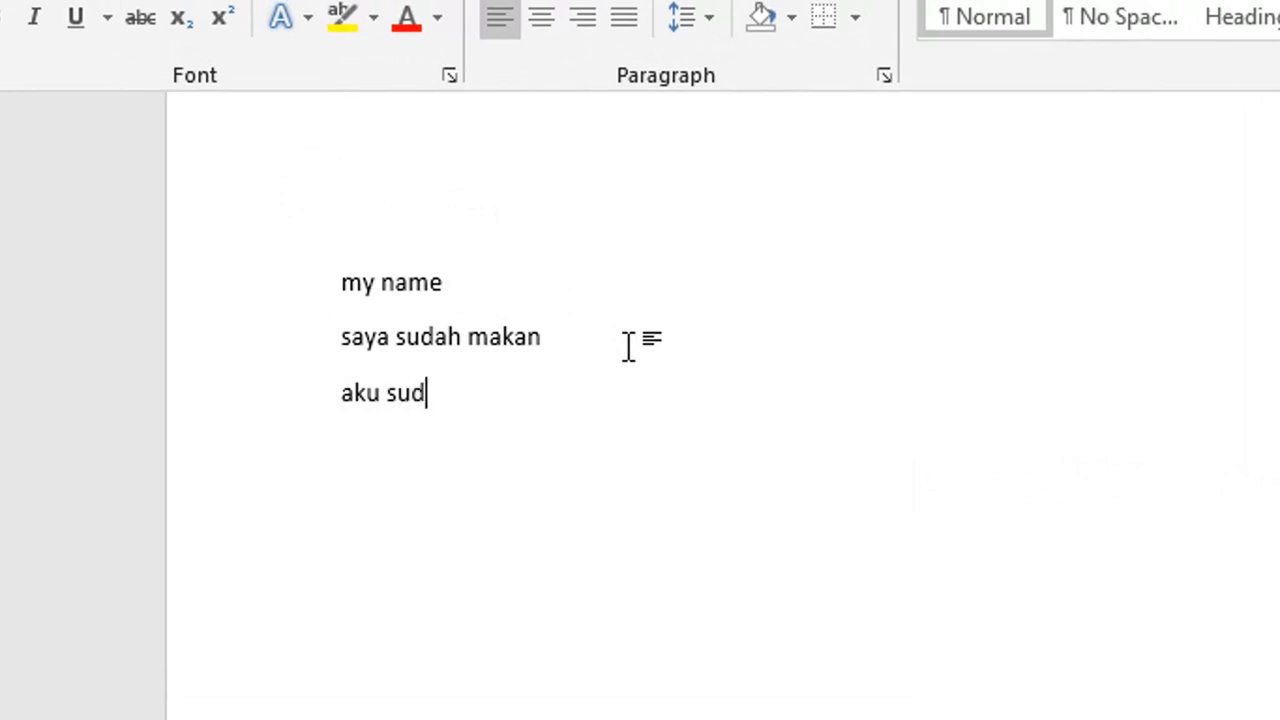
{"action": "type", "text": "ah belajar"}
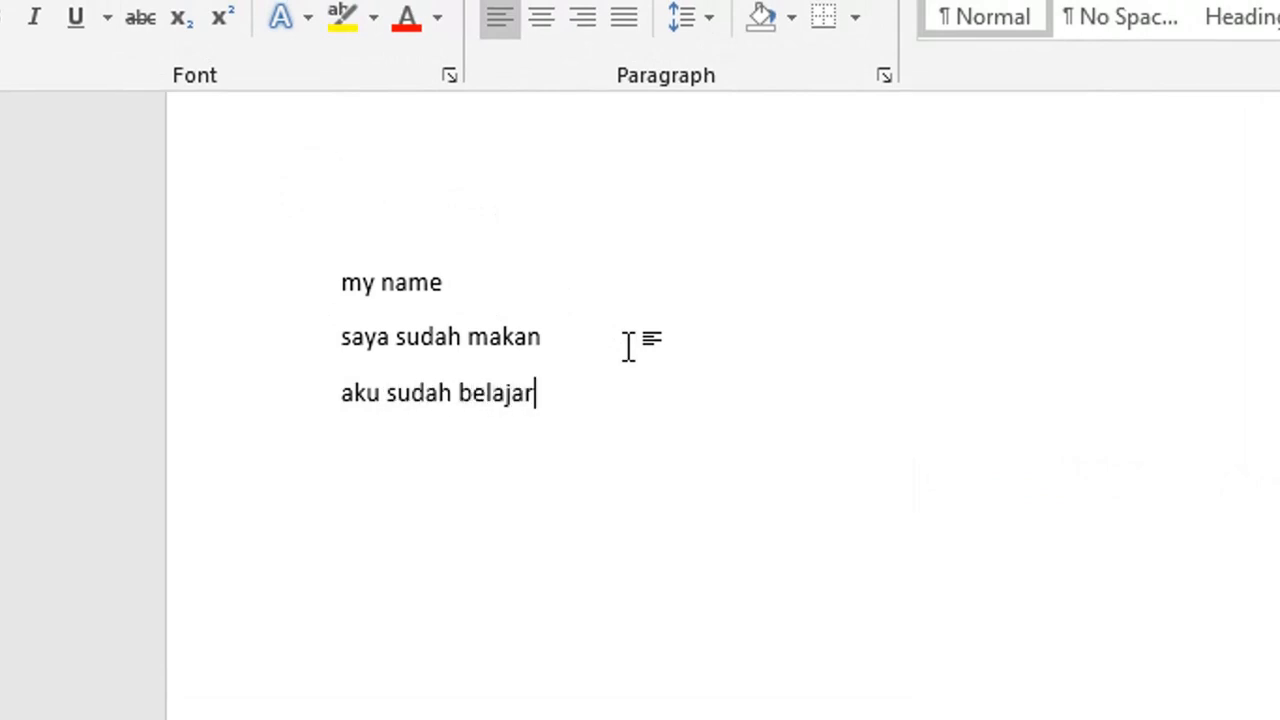
{"action": "key", "text": "Return"}
{"action": "type", "text": "I want to go out"}
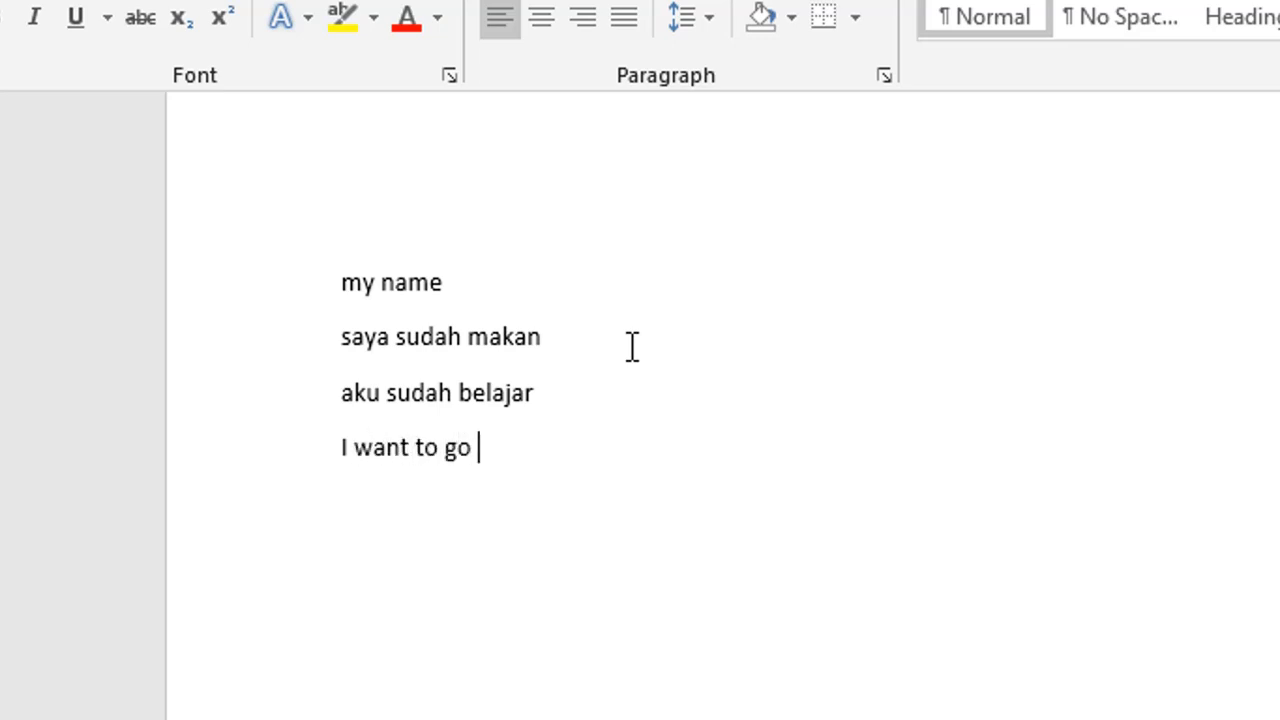